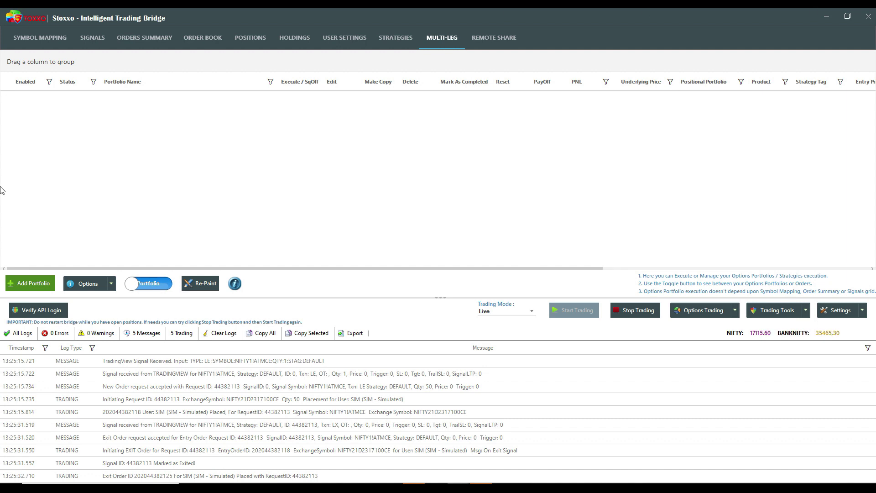
# Start a new options portfolio and set its symbol to BANKNIFTY.
pyautogui.click(33, 282)
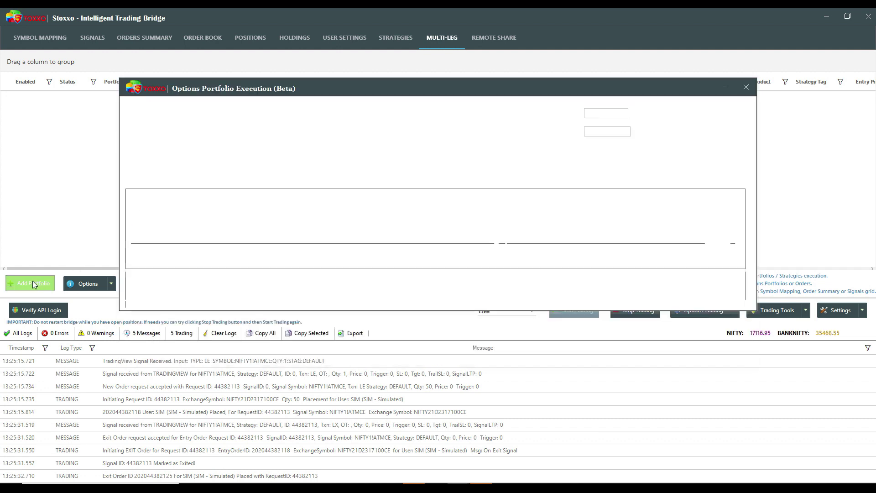
pyautogui.hotkey('ctrl', 'a')
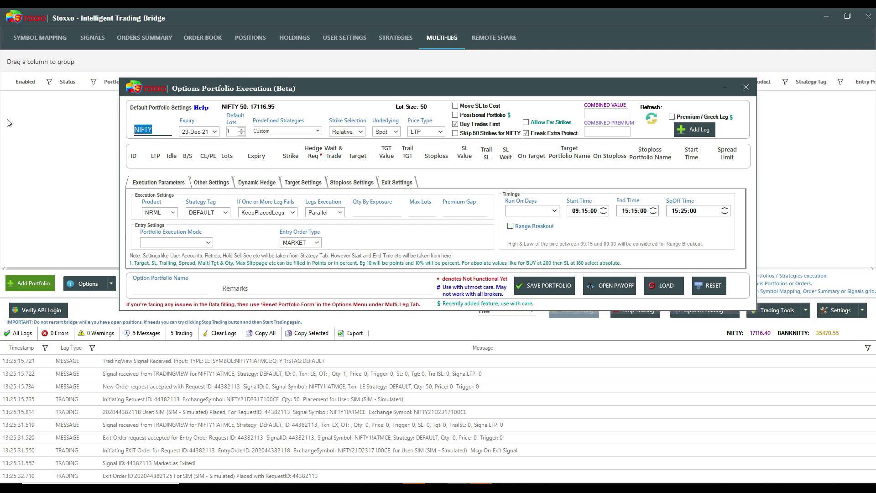
pyautogui.write('BANKN')
pyautogui.press('Tab')
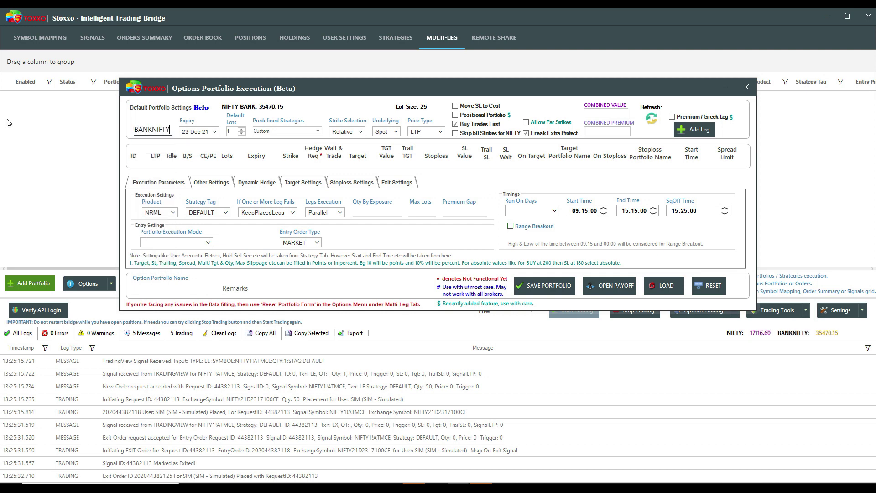
# Look through the predefined spread strategies and the strike selection options, keeping Custom and Relative.
pyautogui.click(314, 131)
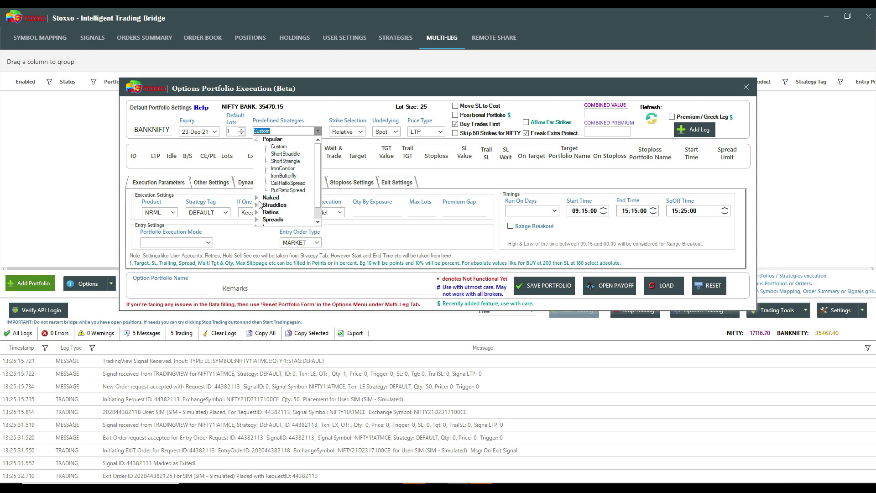
pyautogui.click(257, 220)
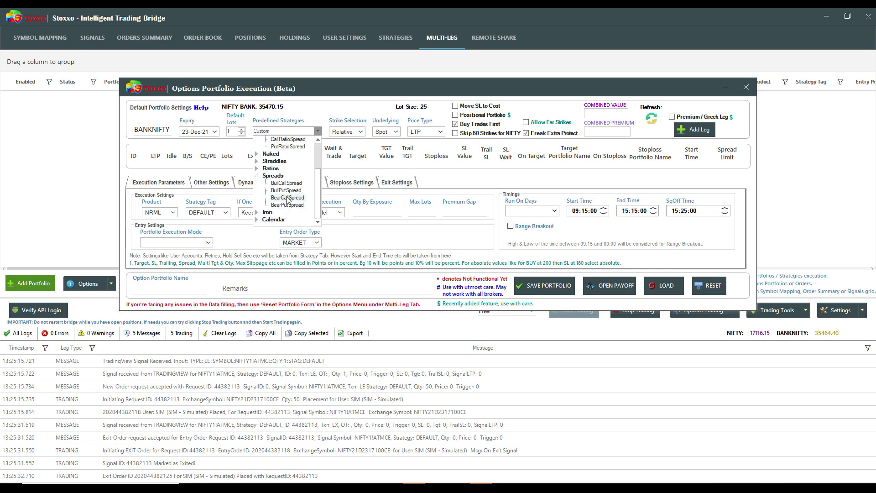
pyautogui.click(356, 110)
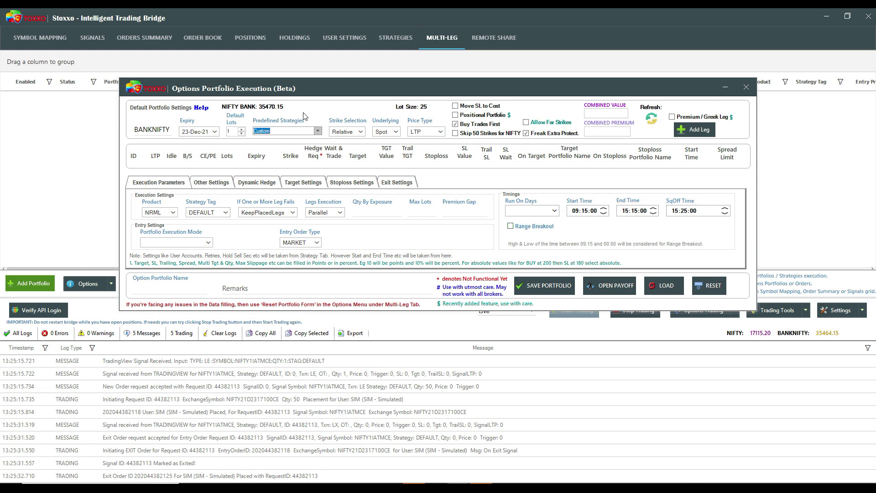
pyautogui.click(361, 131)
pyautogui.click(359, 151)
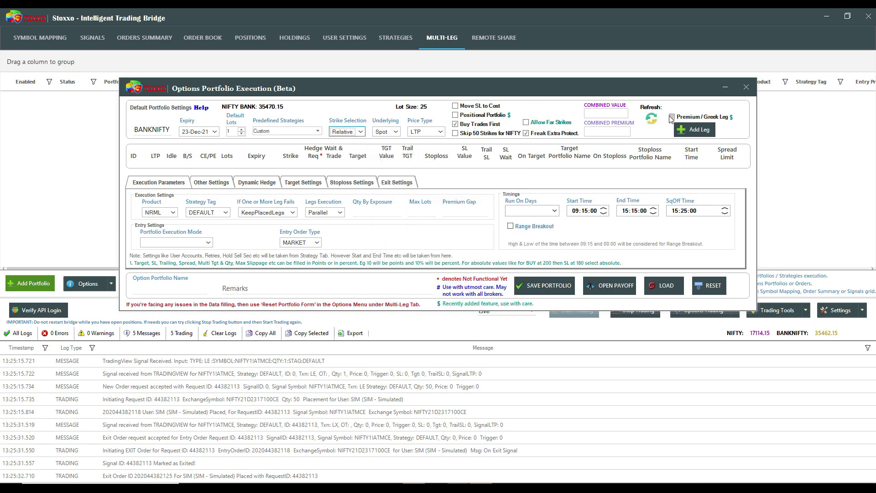
# Enable the Premium / Greek Leg option and add a single leg to the portfolio.
pyautogui.moveTo(672, 117)
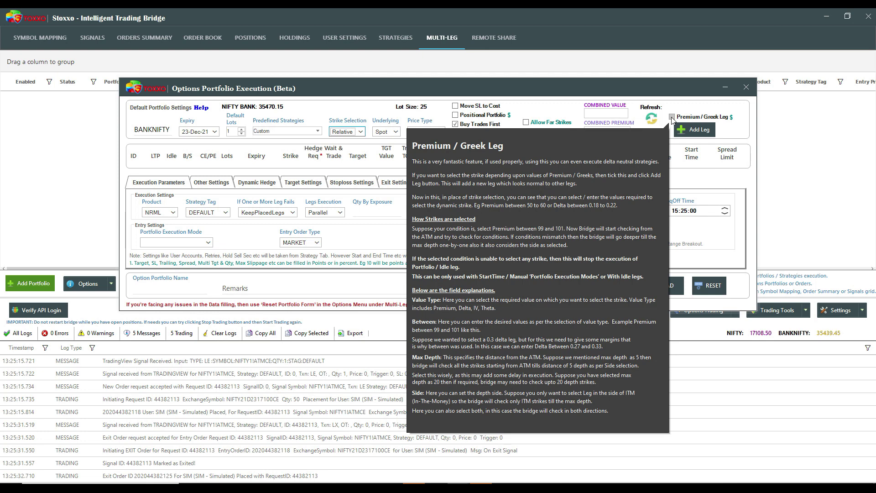
pyautogui.click(672, 116)
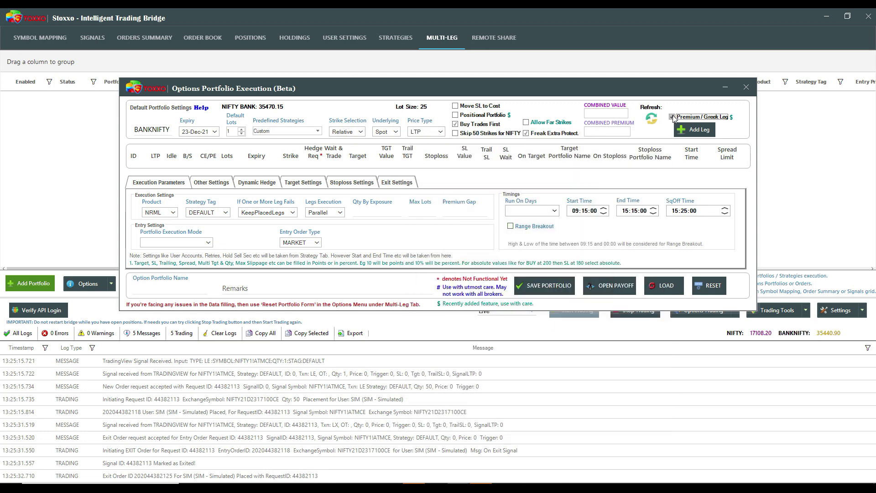
pyautogui.click(692, 130)
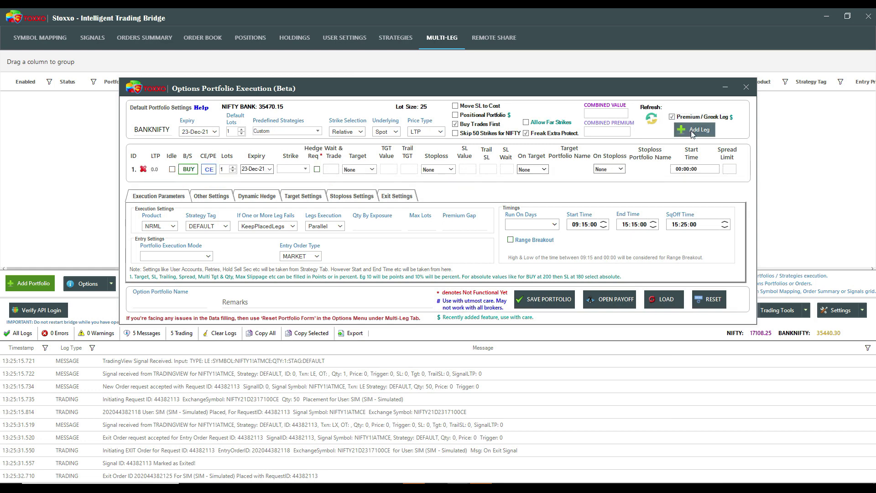
pyautogui.click(692, 130)
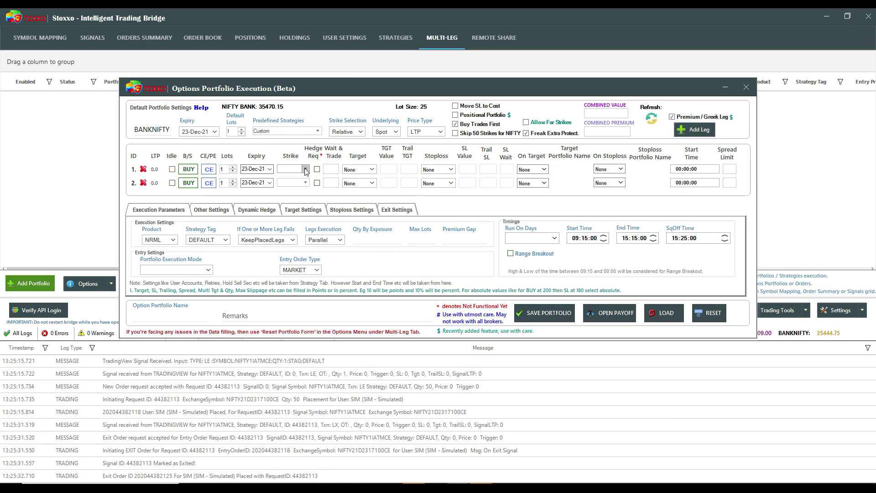
pyautogui.click(143, 183)
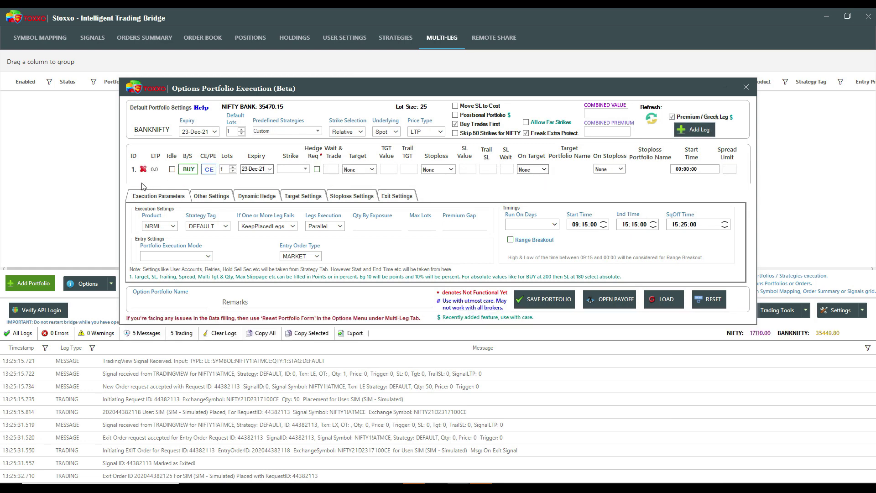
# Set the value type of the leg's strike condition to Premium.
pyautogui.click(305, 169)
pyautogui.click(349, 180)
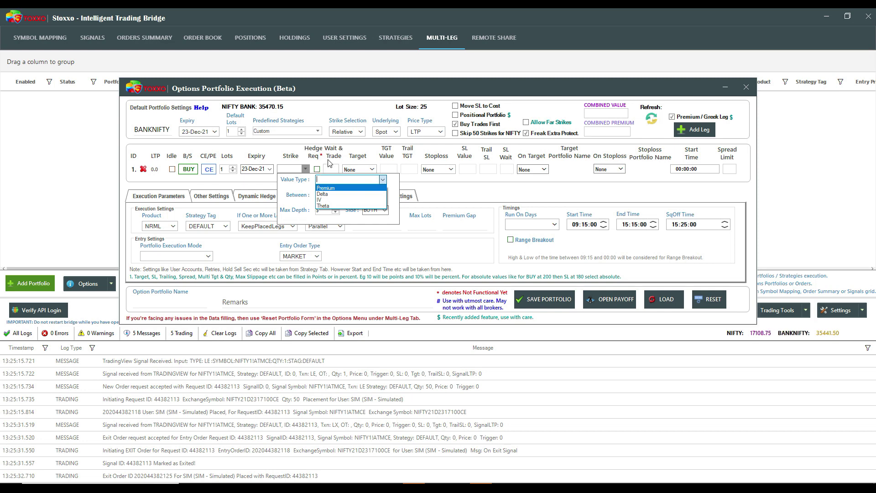
pyautogui.click(337, 188)
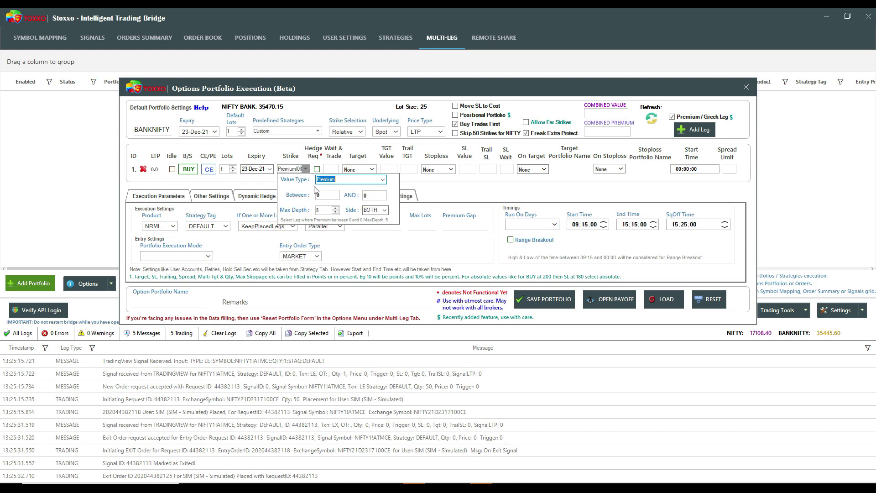
pyautogui.click(828, 475)
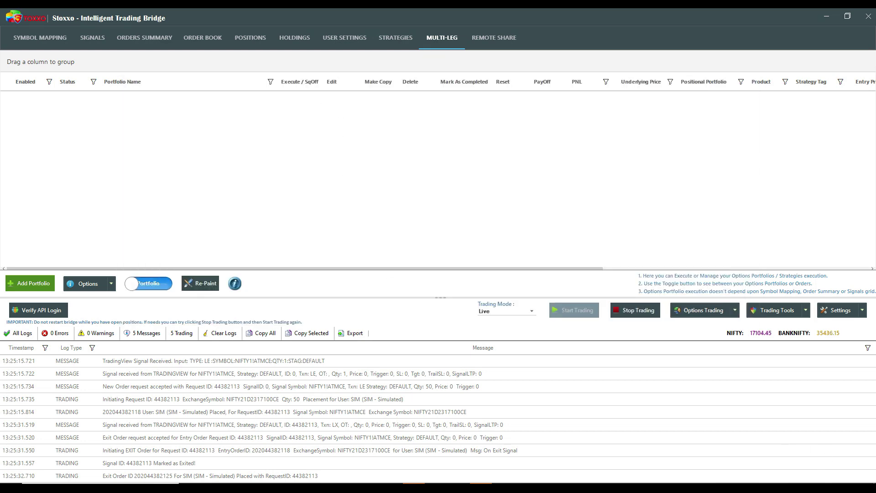
pyautogui.click(552, 449)
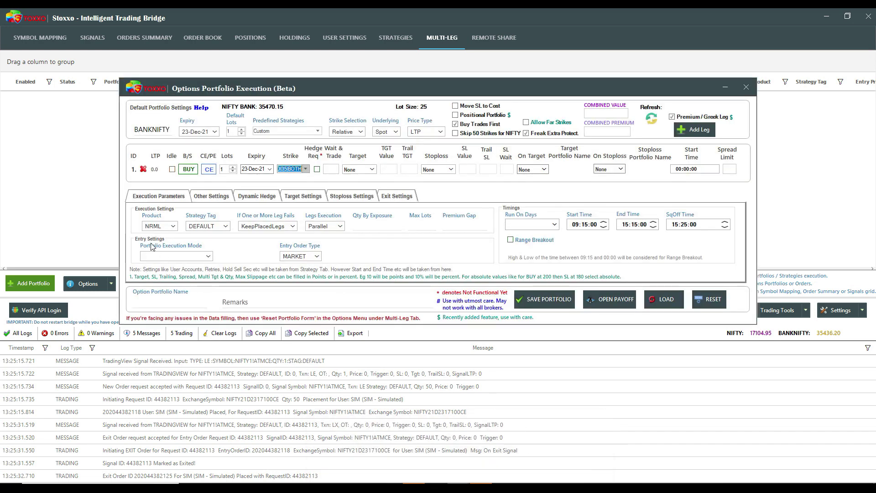
# Set the leg's strike condition to a premium between 120 and 150.
pyautogui.click(305, 169)
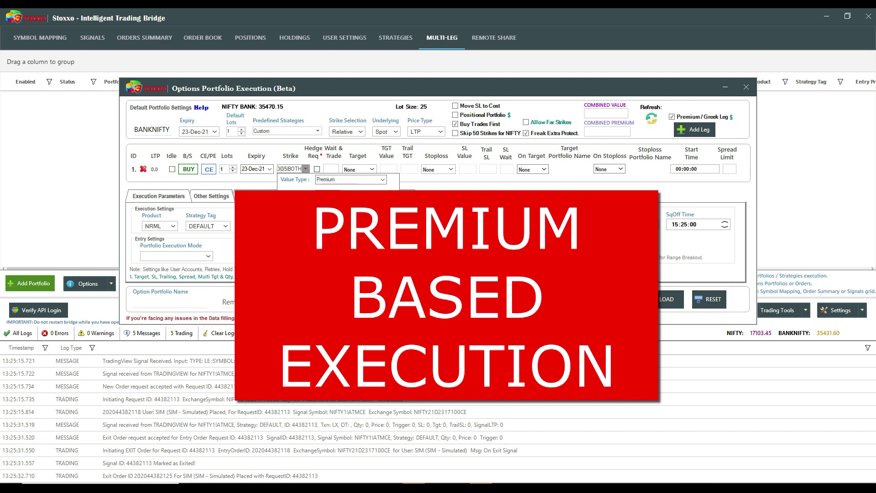
pyautogui.write('120')
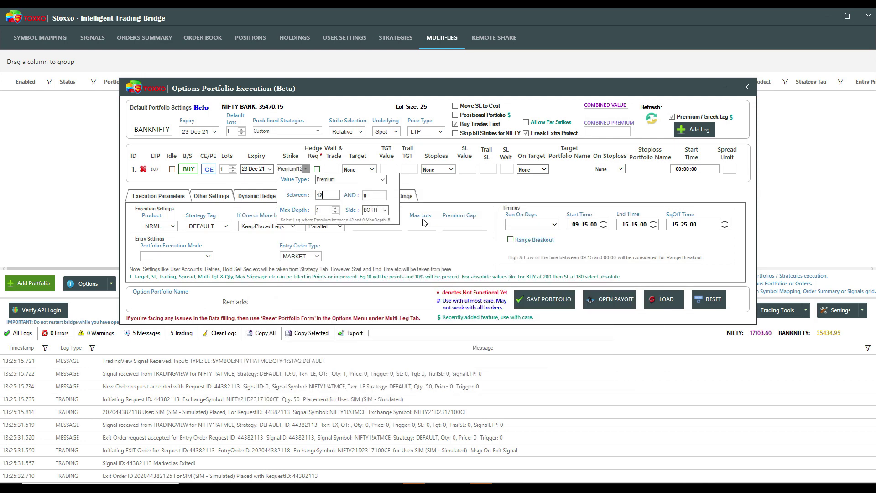
pyautogui.click(385, 195)
pyautogui.write('1')
pyautogui.press('BackSpace')
pyautogui.press('BackSpace')
pyautogui.write('150')
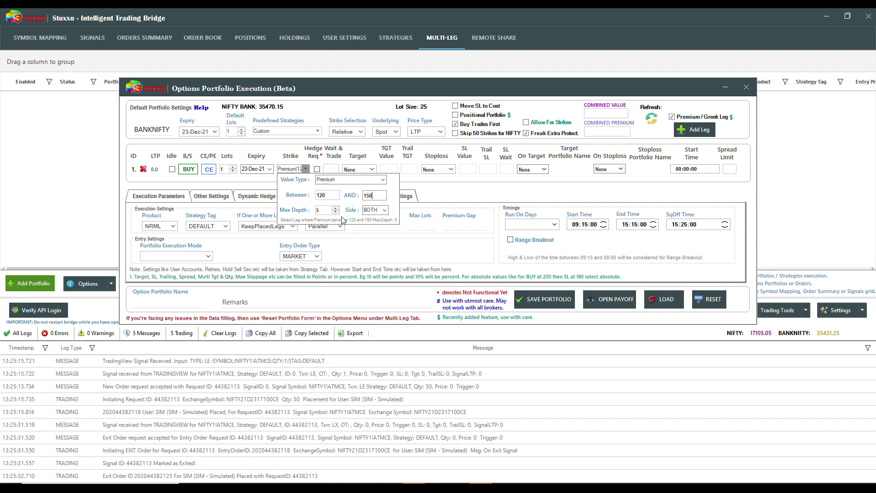
# Set the strike condition's max depth to 10 and its side to BOTH.
pyautogui.click(386, 212)
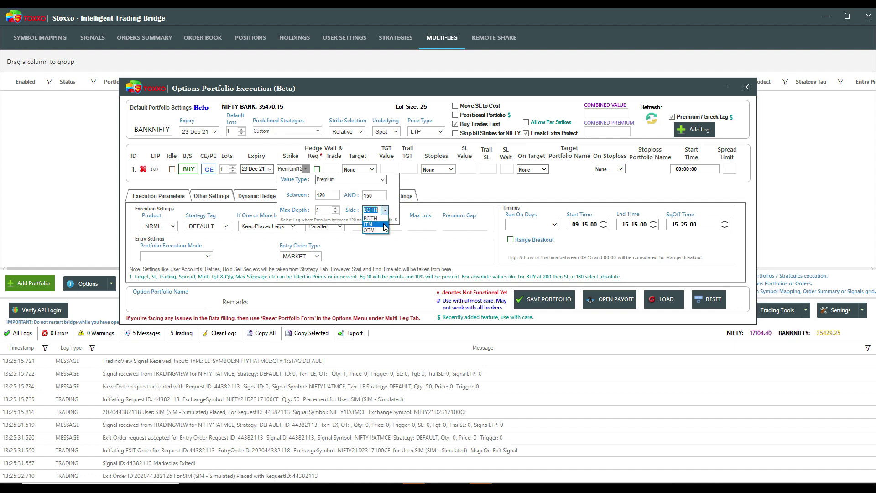
pyautogui.click(385, 225)
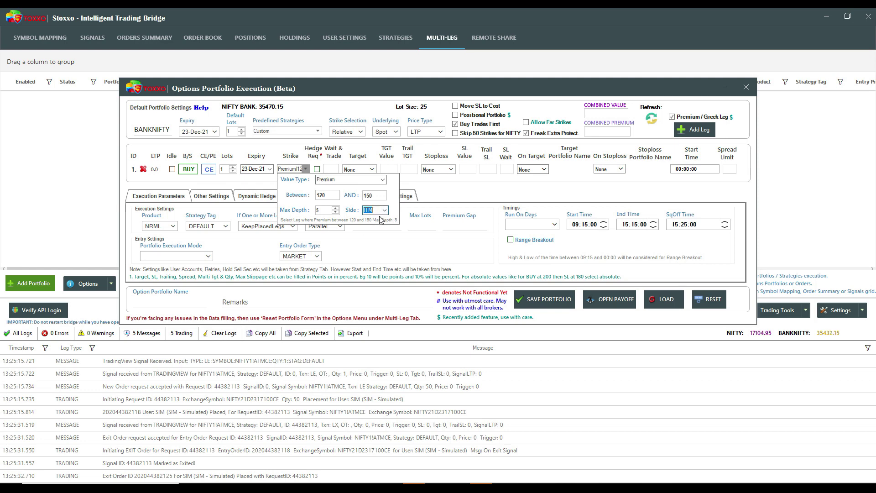
pyautogui.click(383, 211)
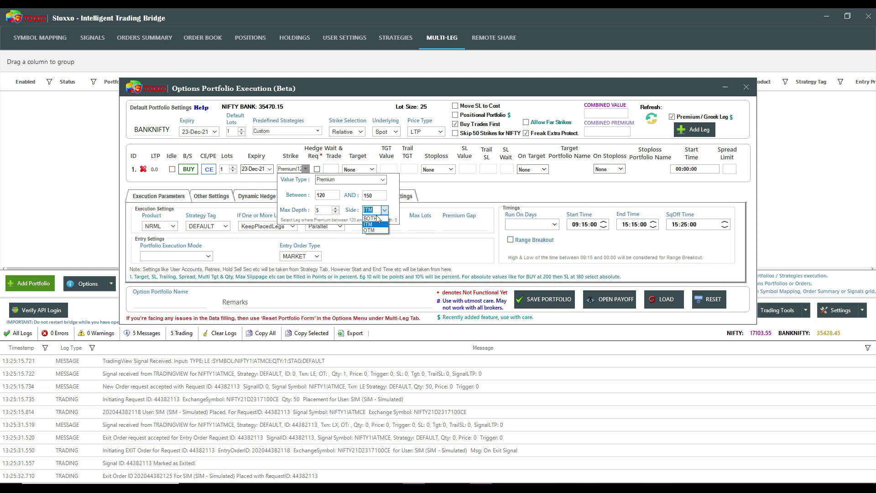
pyautogui.click(338, 208)
pyautogui.click(318, 209)
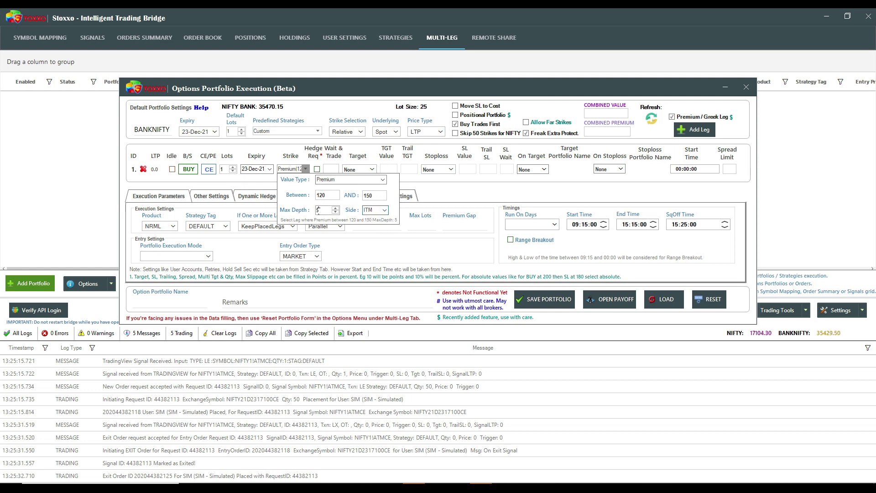
pyautogui.press('BackSpace')
pyautogui.write('10')
pyautogui.click(384, 210)
pyautogui.click(384, 220)
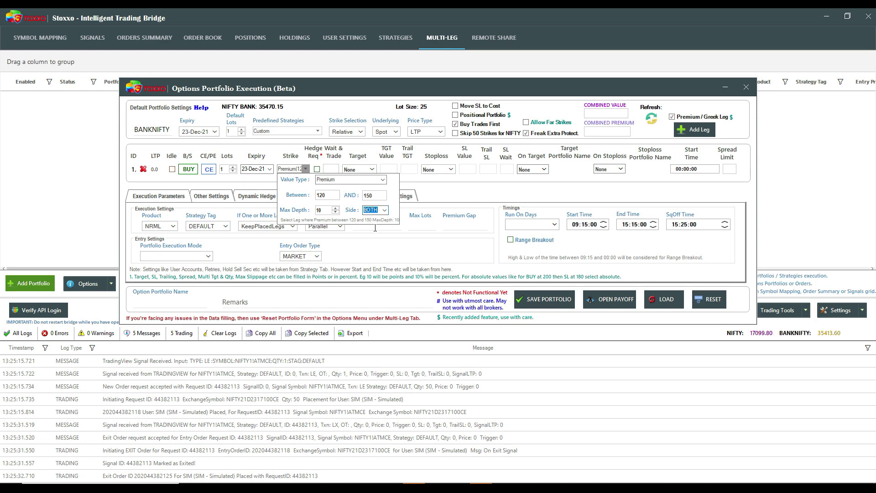
pyautogui.click(457, 193)
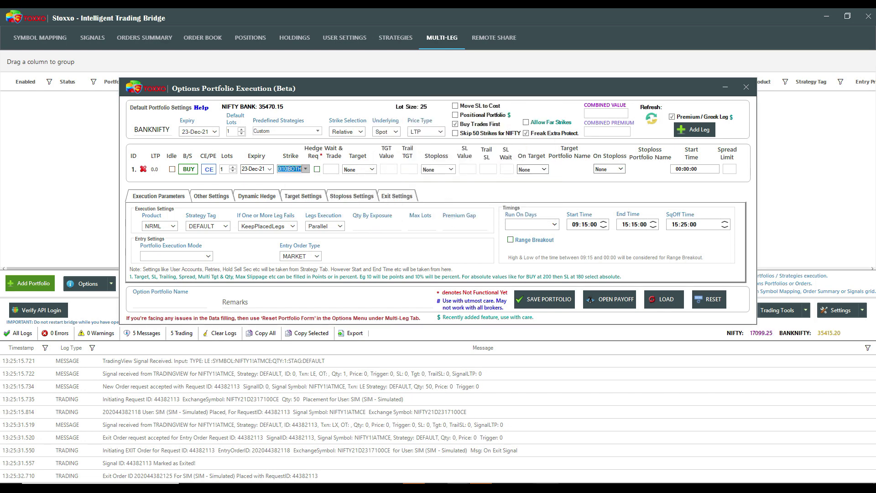
# Switch to Notepad to read the notes on the value format and the sample values for the Greeks.
pyautogui.moveTo(549, 488)
pyautogui.click(561, 452)
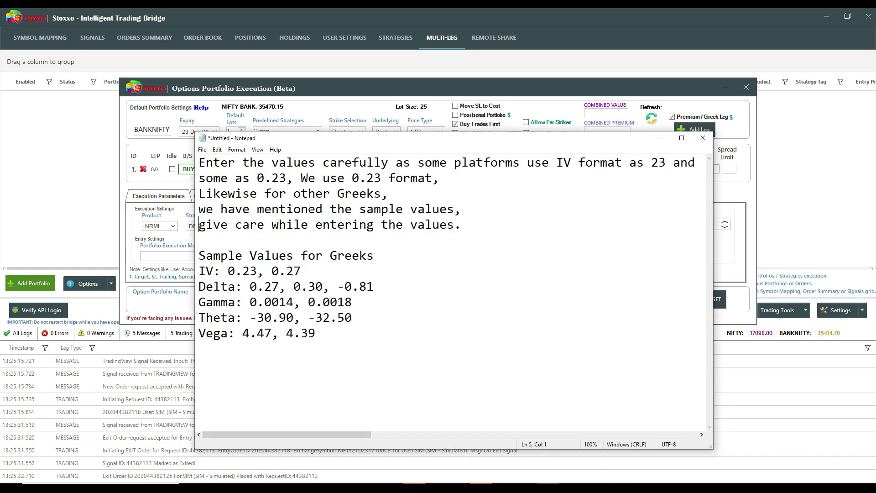
pyautogui.click(661, 138)
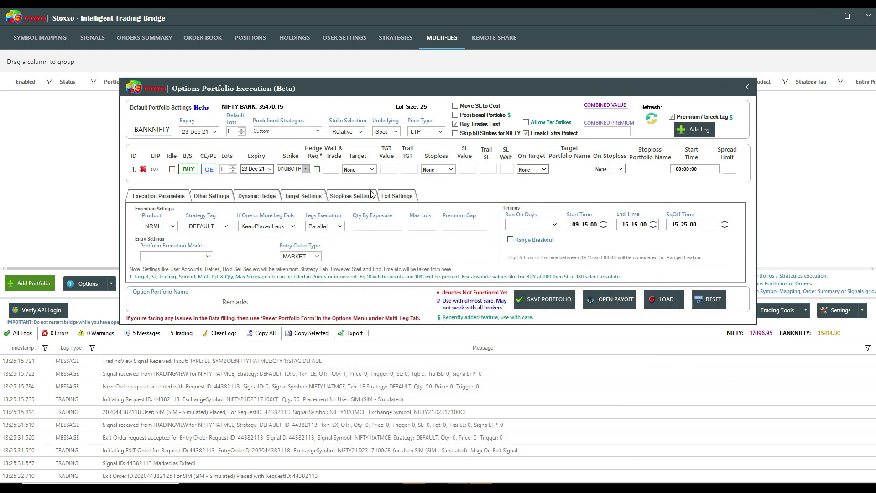
# Set the leg's target to Premium at 50% and its stoploss to Premium at 30%.
pyautogui.click(372, 171)
pyautogui.click(363, 185)
pyautogui.click(389, 168)
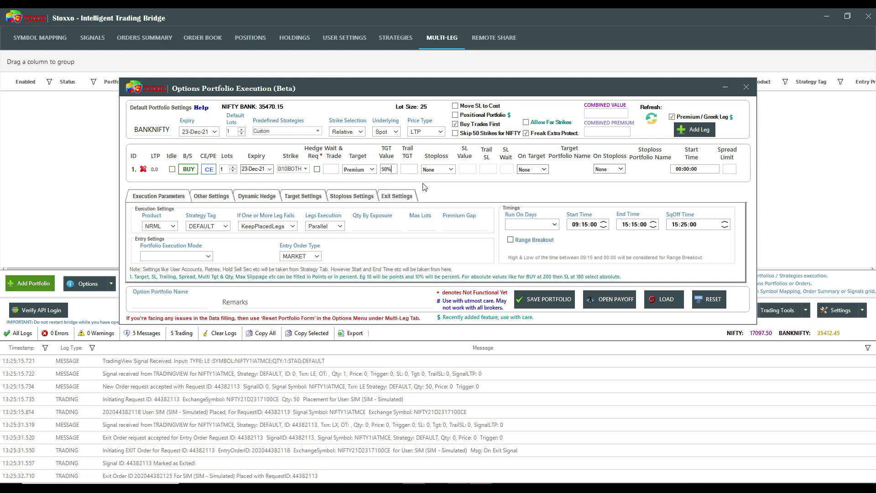
pyautogui.click(451, 170)
pyautogui.click(433, 187)
pyautogui.click(469, 169)
pyautogui.write('30')
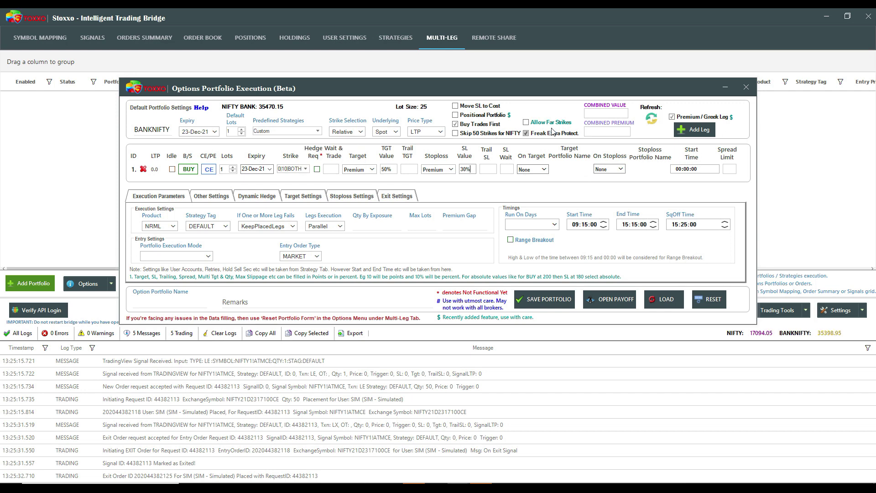
pyautogui.click(683, 136)
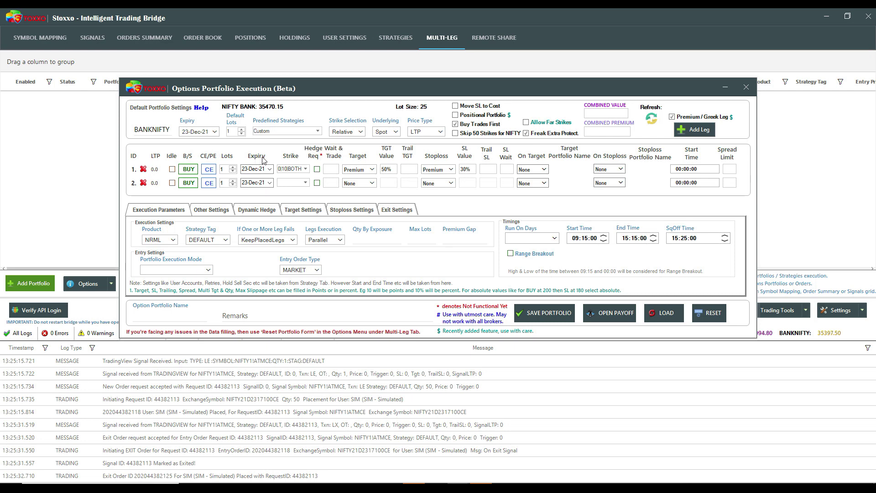
pyautogui.click(208, 183)
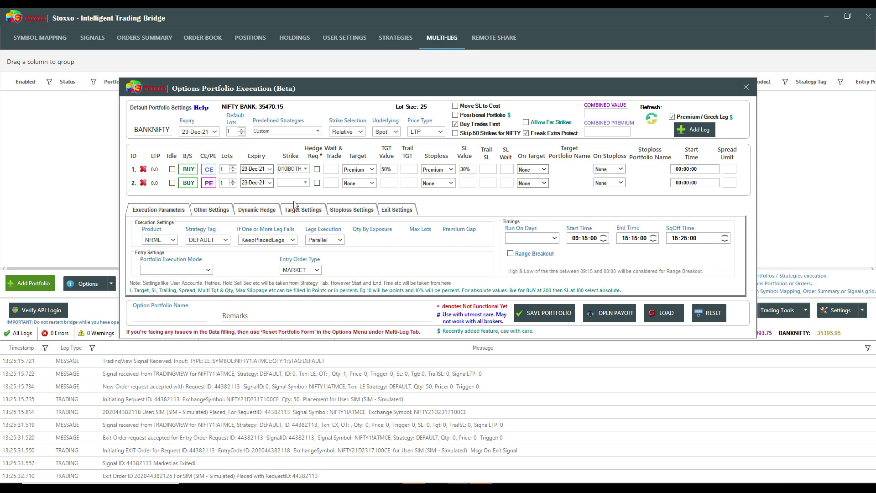
pyautogui.click(143, 183)
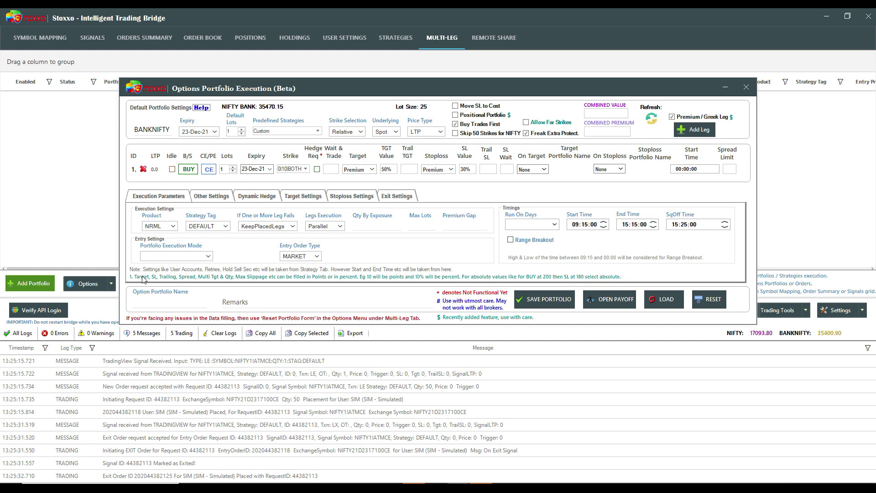
# Set the portfolio execution mode to StartTime and select all days for running it.
pyautogui.click(196, 256)
pyautogui.click(191, 266)
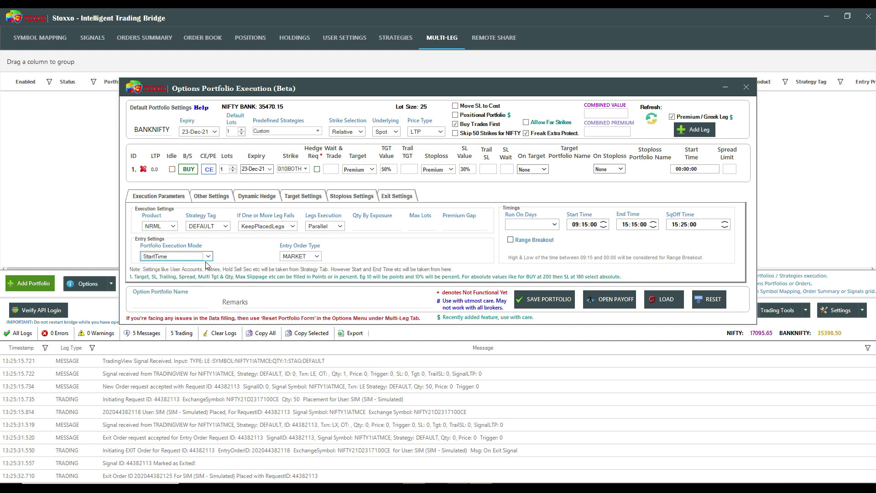
pyautogui.click(529, 225)
pyautogui.click(529, 235)
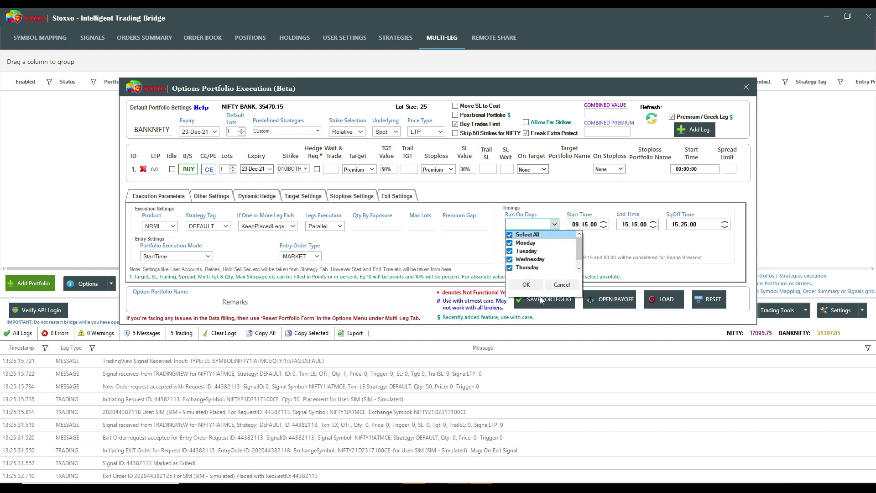
pyautogui.click(526, 284)
# Name the portfolio PREMIUM, recheck its leg's strike condition and save the portfolio.
pyautogui.click(158, 303)
pyautogui.write('PREM')
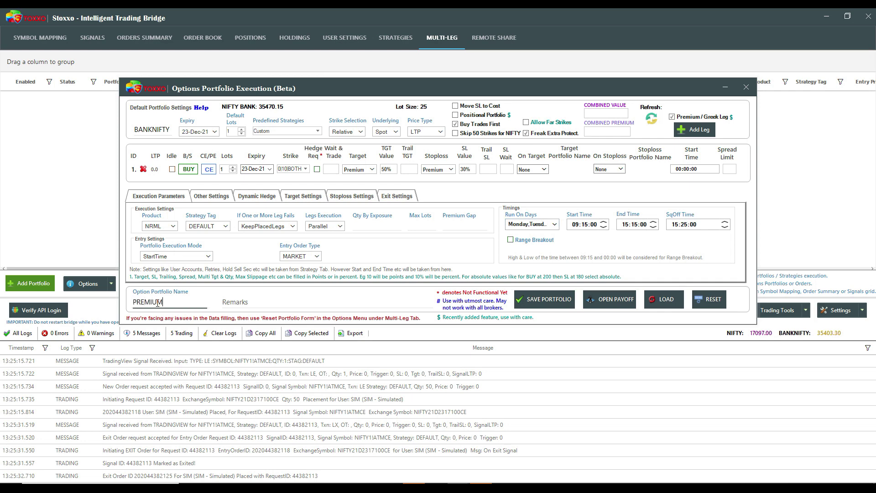
pyautogui.write('IUM')
pyautogui.click(565, 303)
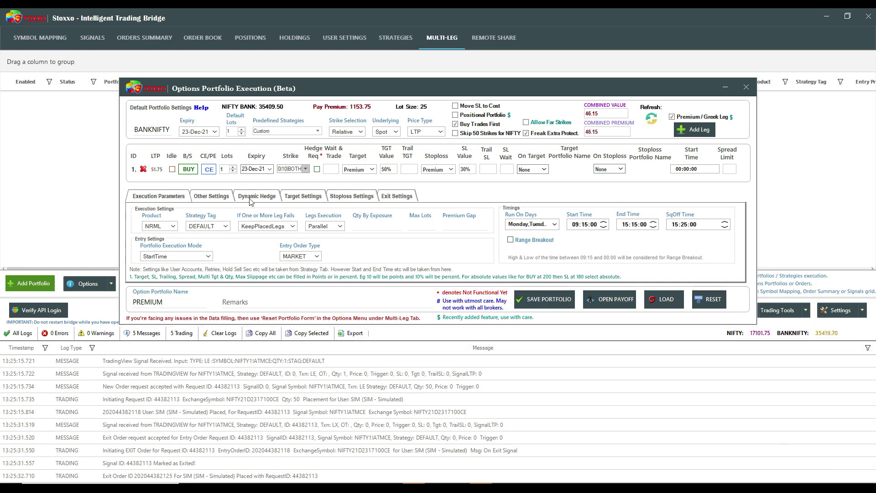
pyautogui.click(306, 169)
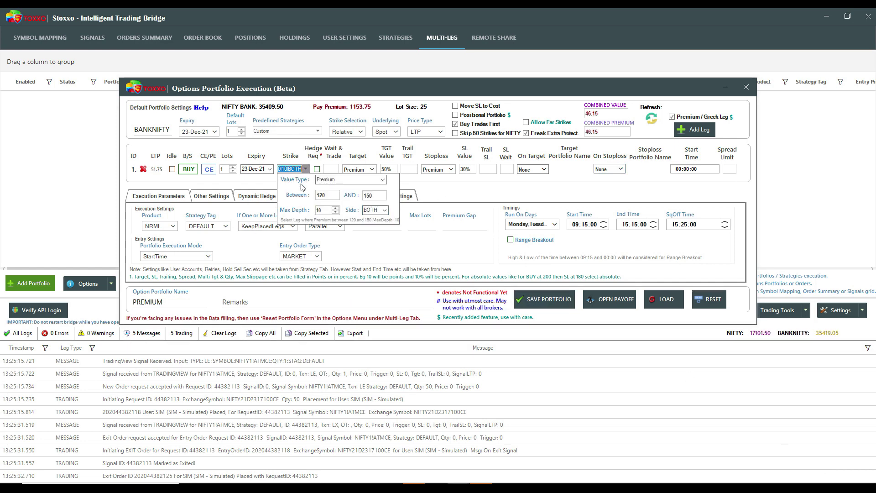
pyautogui.click(452, 195)
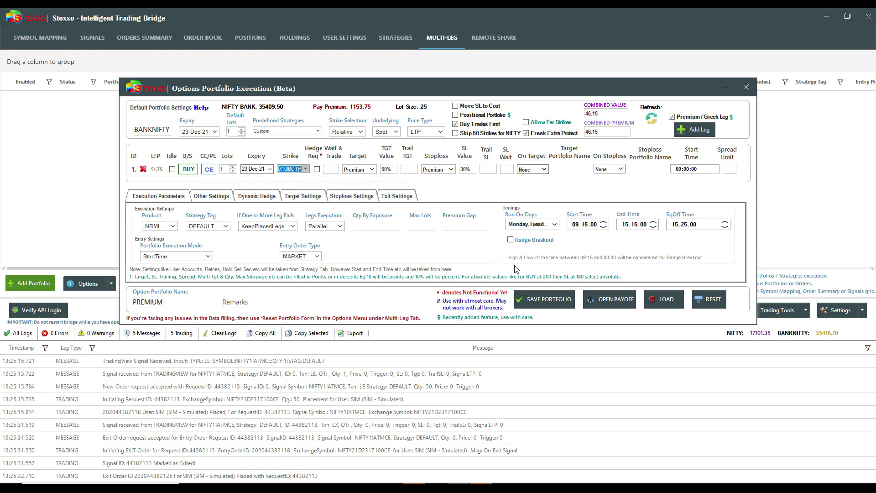
pyautogui.click(542, 300)
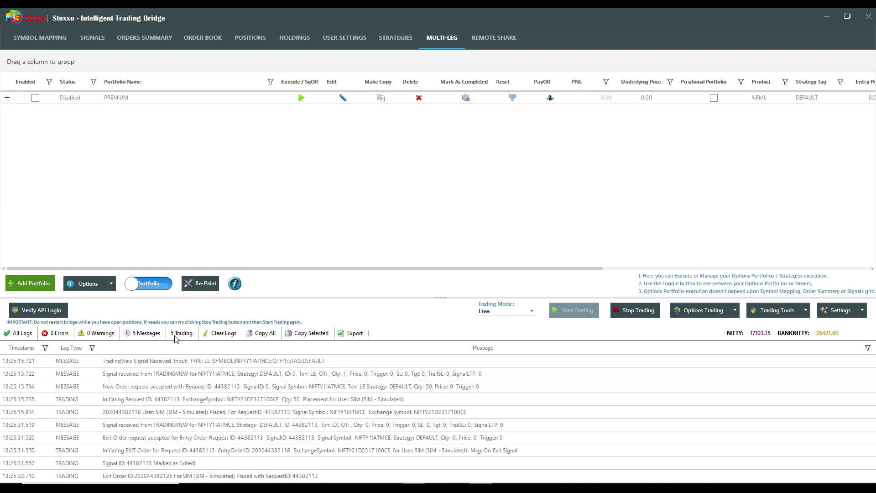
# Clear the logs, enable the PREMIUM portfolio and check the log entry for its execution.
pyautogui.click(229, 335)
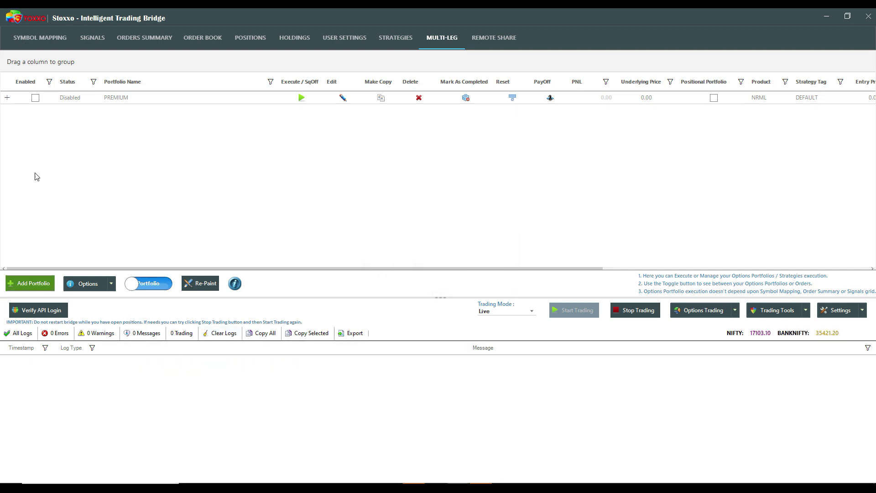
pyautogui.click(40, 99)
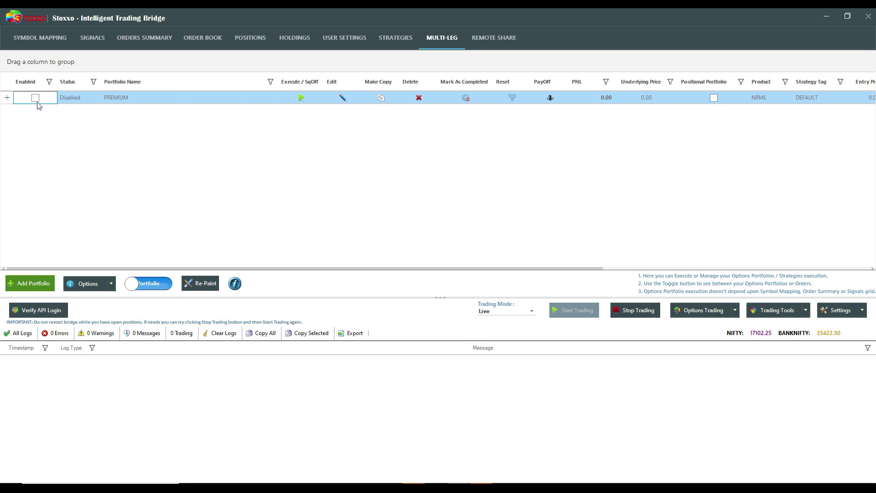
pyautogui.click(36, 98)
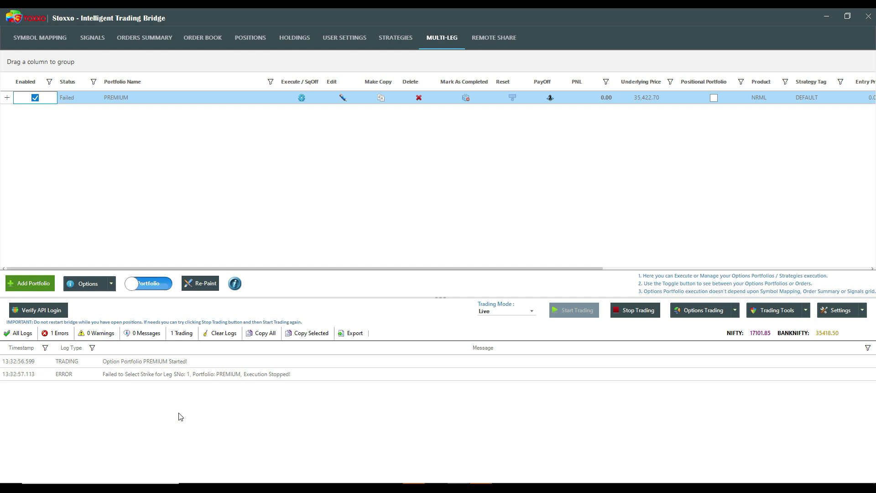
pyautogui.click(260, 374)
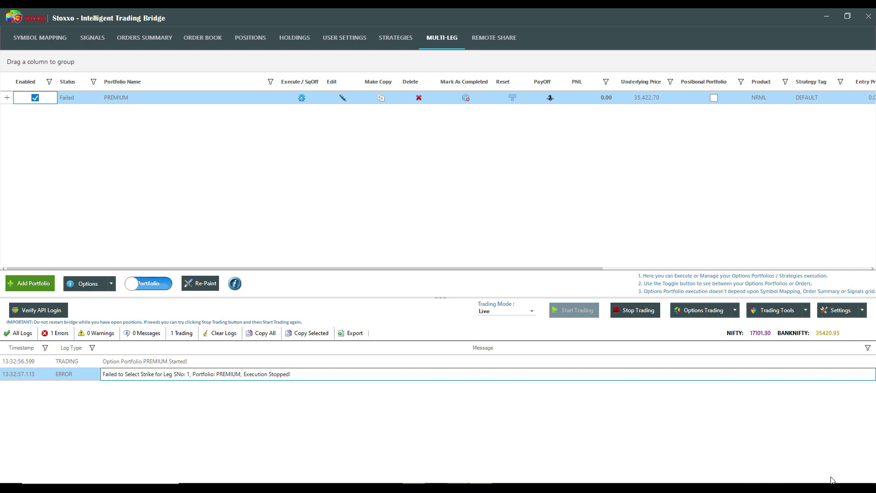
# Reopen the PREMIUM portfolio's strike condition and compare its premium range with the call premiums on the NSE option chain in the browser.
pyautogui.press('Return')
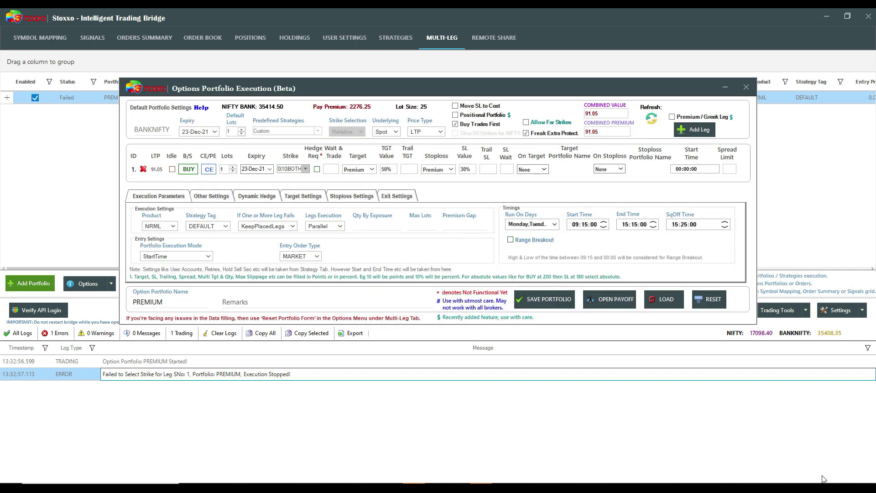
pyautogui.click(305, 169)
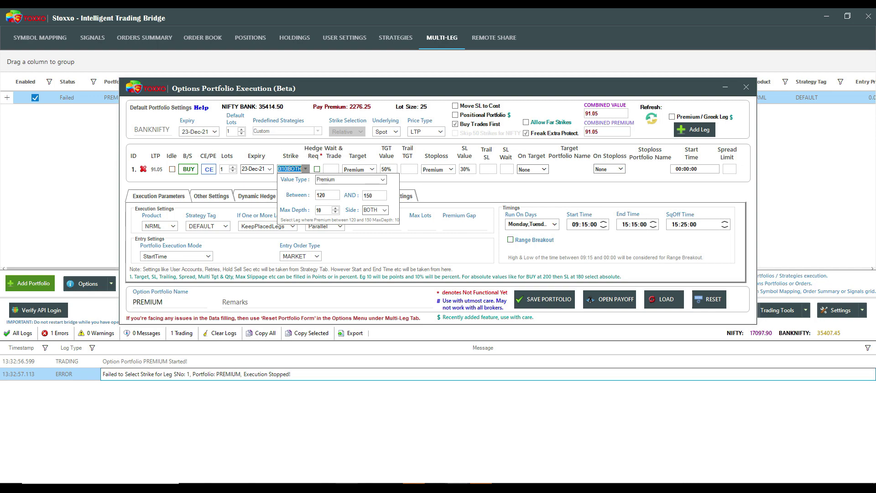
pyautogui.hotkey('alt', 'Tab')
pyautogui.doubleClick(312, 355)
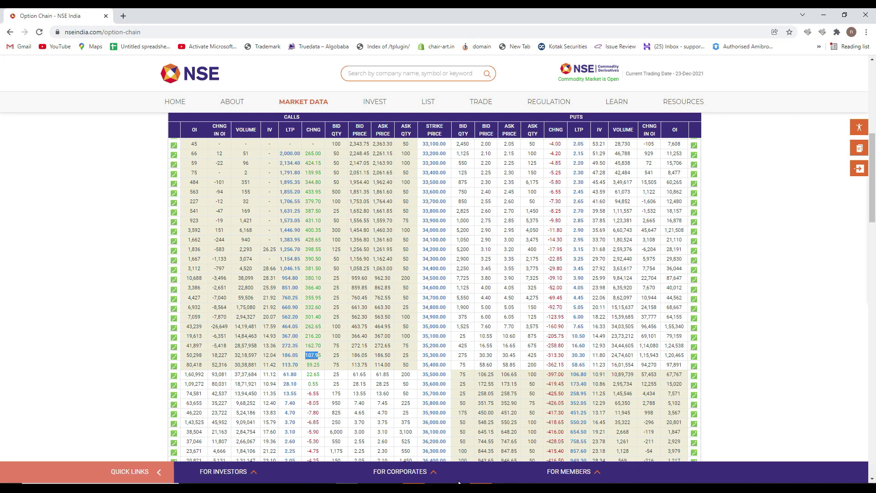
# Switch back to the portfolio editor, set the upper limit of the leg's premium range to 200 and save the portfolio.
pyautogui.click(479, 488)
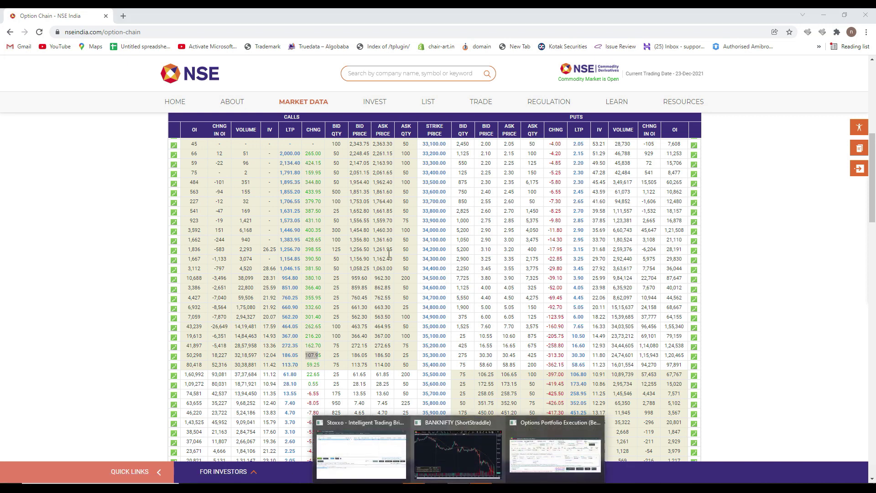
pyautogui.click(552, 445)
pyautogui.click(305, 169)
pyautogui.click(327, 195)
pyautogui.click(376, 195)
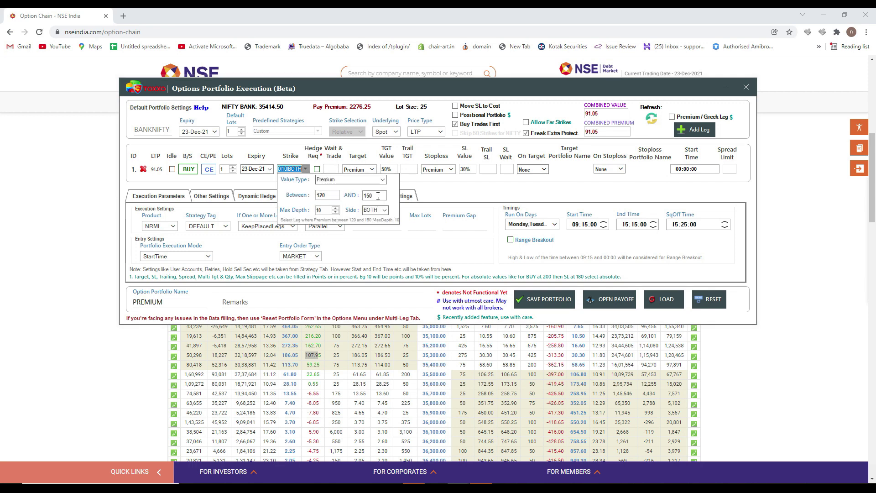
pyautogui.write('200')
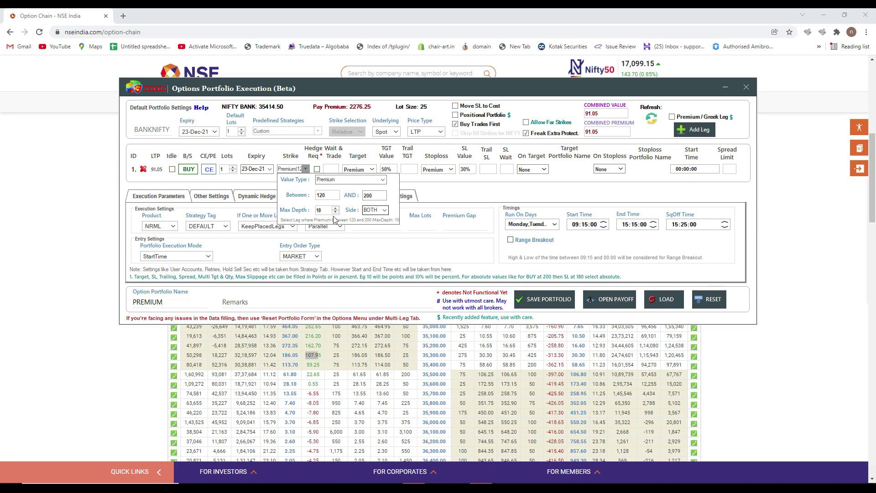
pyautogui.click(547, 302)
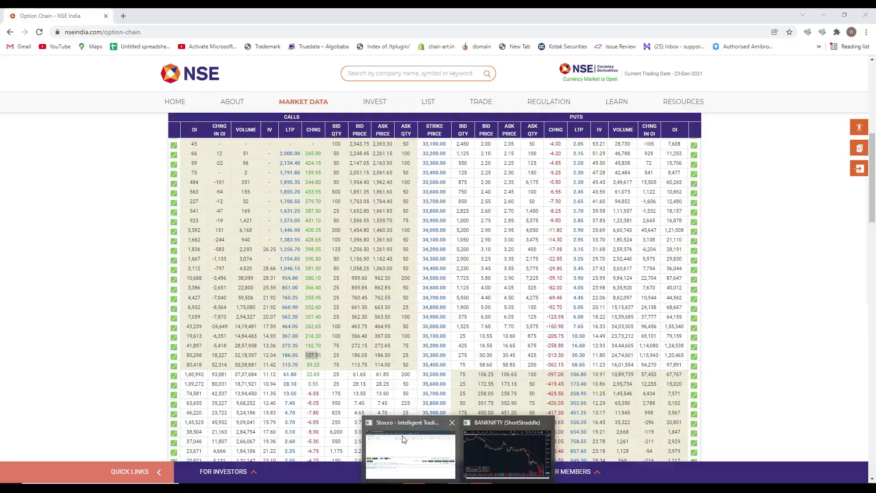
# Switch to the main Stoxxo window, reset the PREMIUM portfolio and enable it again to execute it.
pyautogui.click(402, 436)
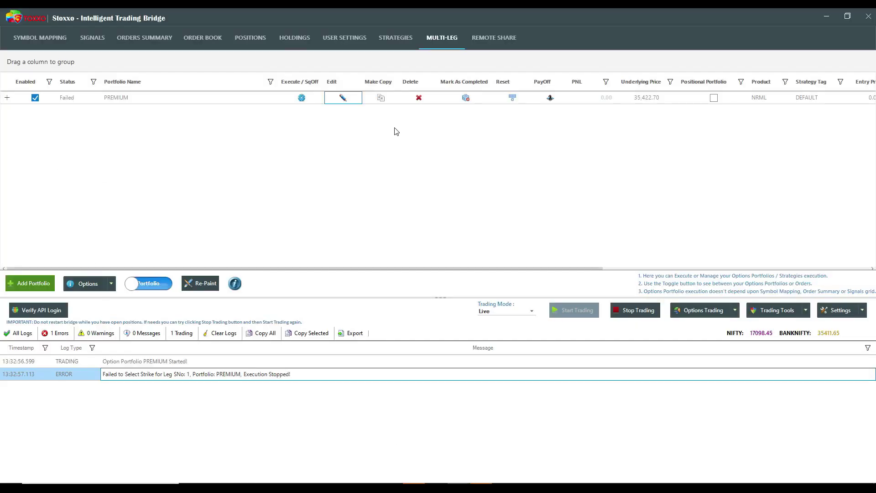
pyautogui.click(512, 99)
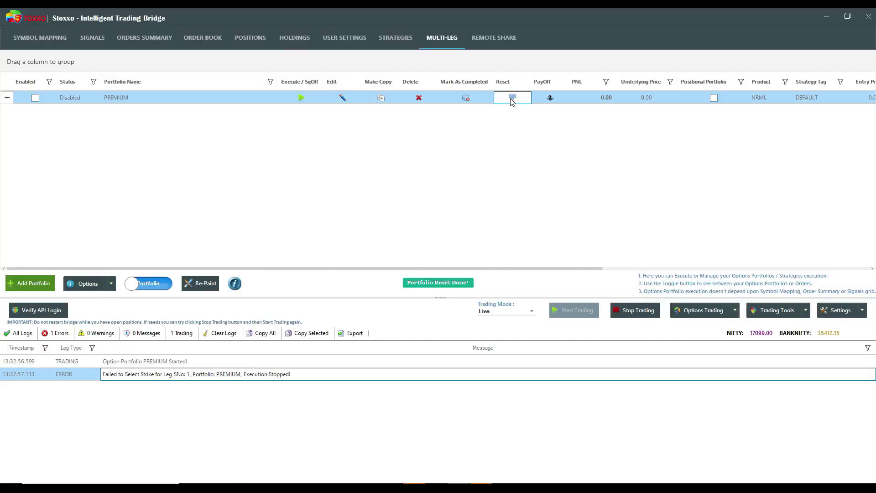
pyautogui.click(35, 97)
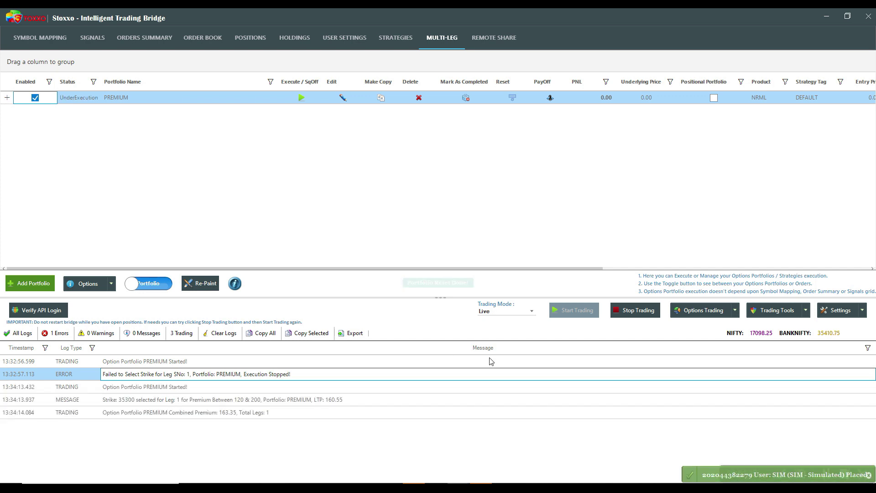
pyautogui.click(366, 429)
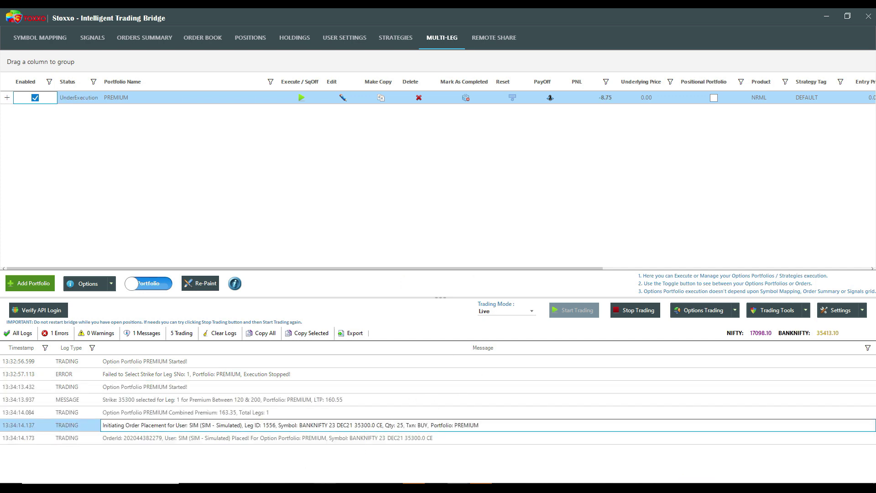
# Check the 35,300 strike on the NSE option chain in the browser, then return to Stoxxo.
pyautogui.moveTo(346, 488)
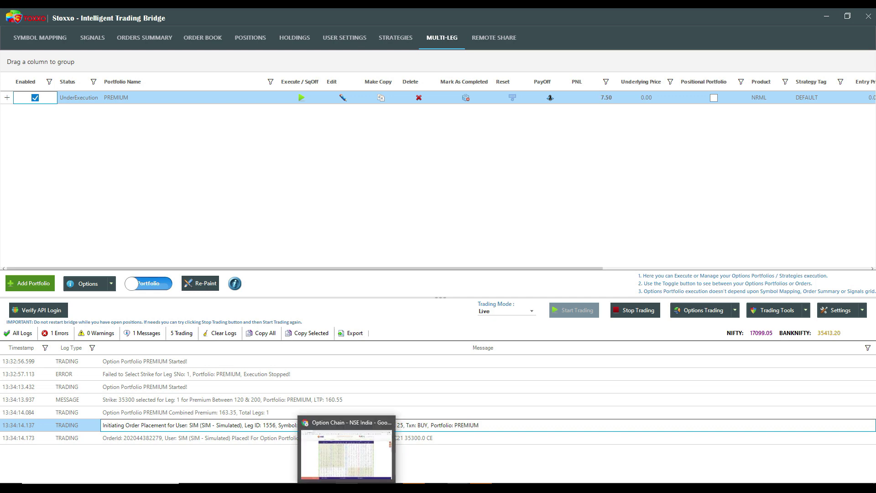
pyautogui.click(346, 487)
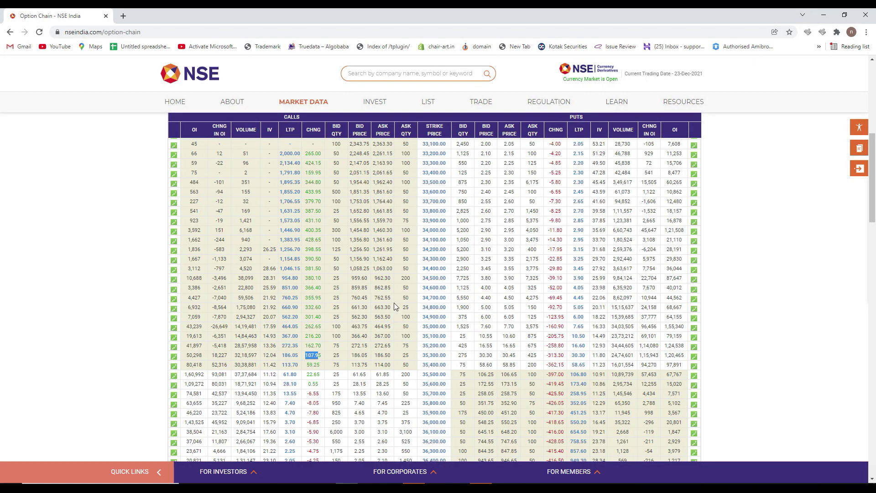
pyautogui.moveTo(308, 345); pyautogui.dragTo(437, 361)
pyautogui.scroll(-15, 445, 358)
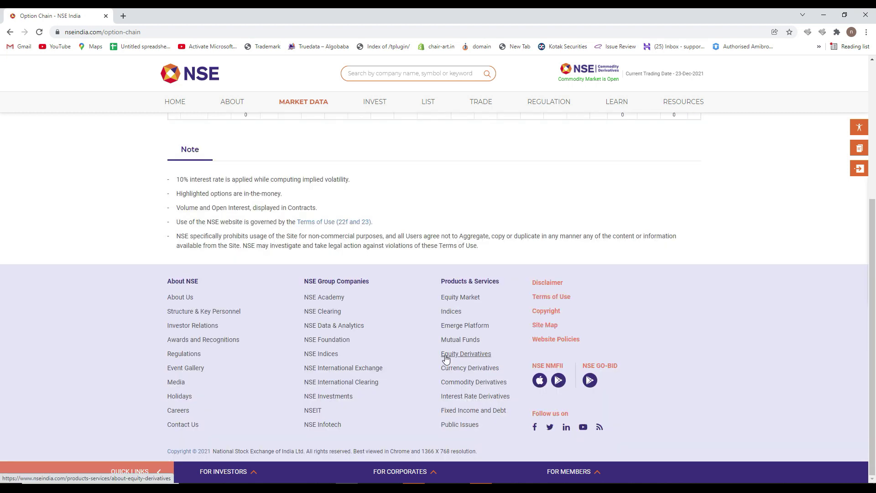
pyautogui.scroll(5, 280, 390)
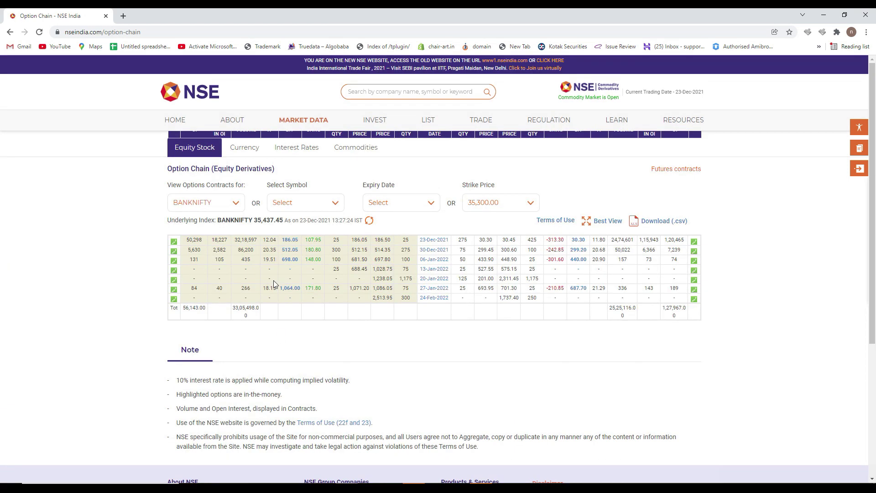
pyautogui.click(822, 20)
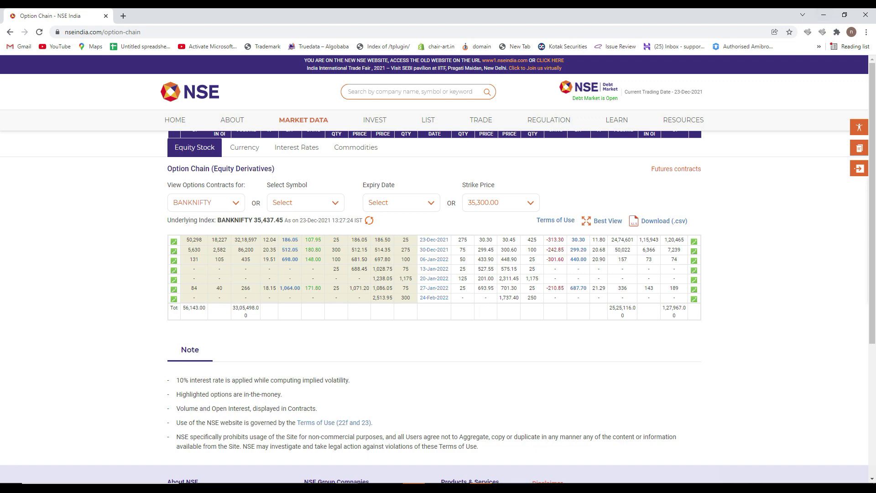
pyautogui.click(416, 462)
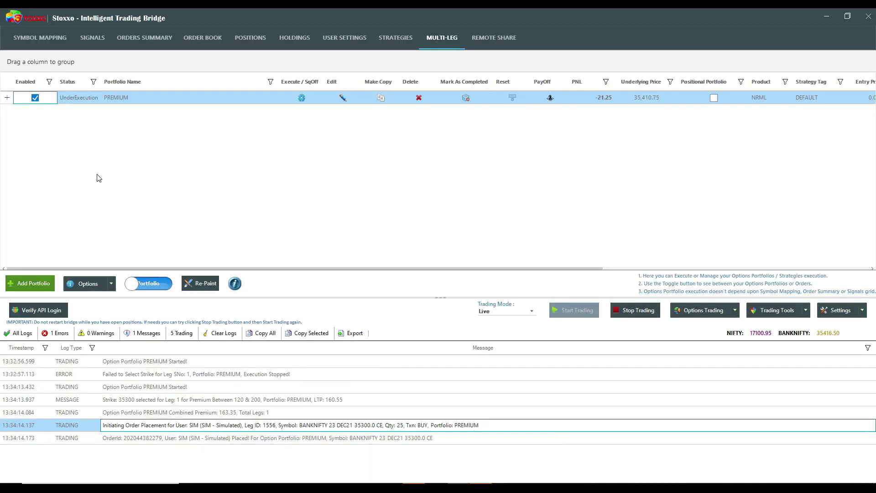
# Expand the PREMIUM portfolio to examine its leg settings and executed position, then collapse it.
pyautogui.click(6, 97)
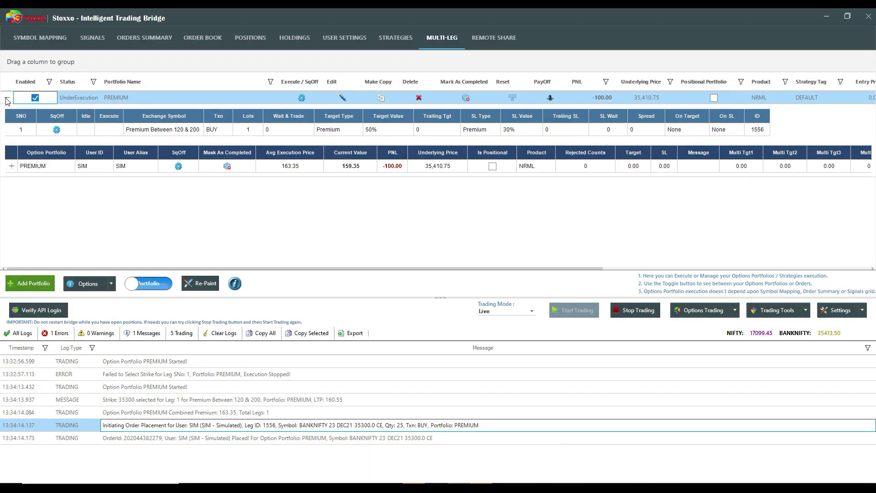
pyautogui.click(12, 166)
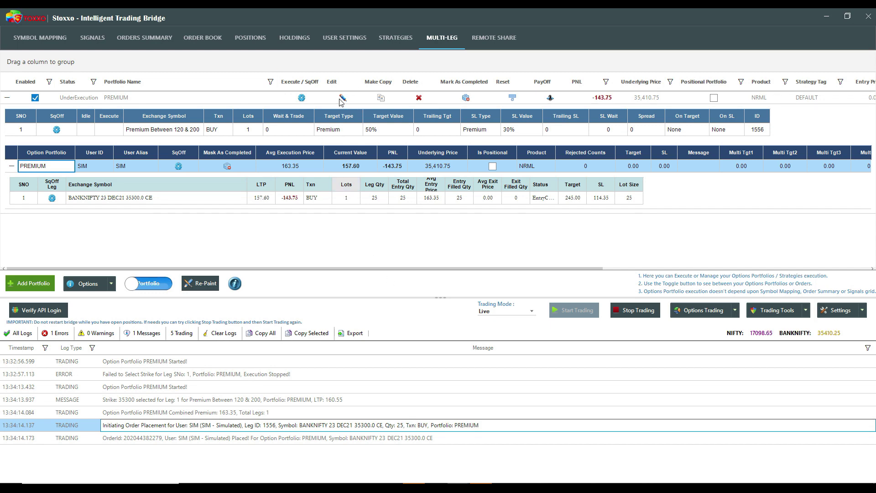
pyautogui.click(7, 98)
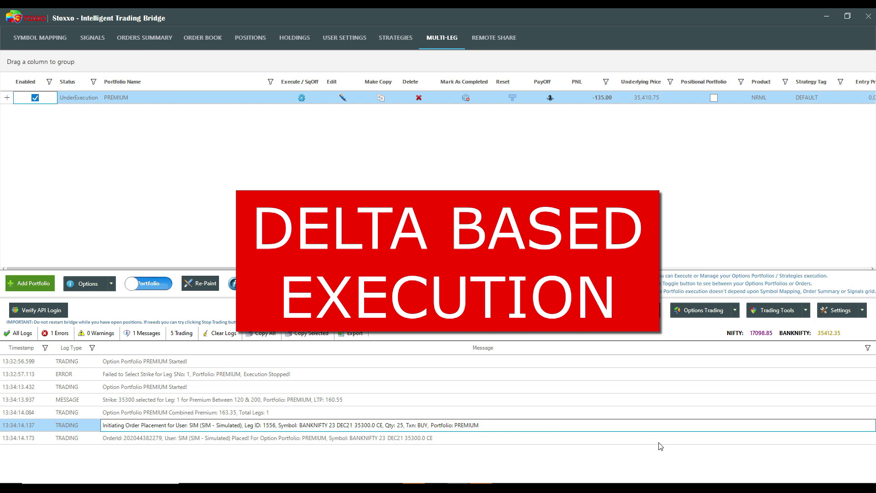
# Start a new options portfolio and try to set its symbol to BANKNIFTY.
pyautogui.click(10, 283)
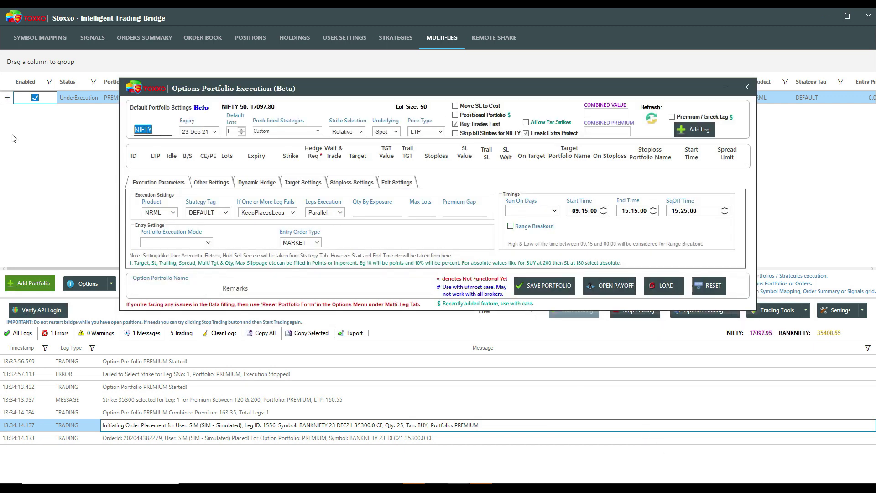
pyautogui.write('BANK')
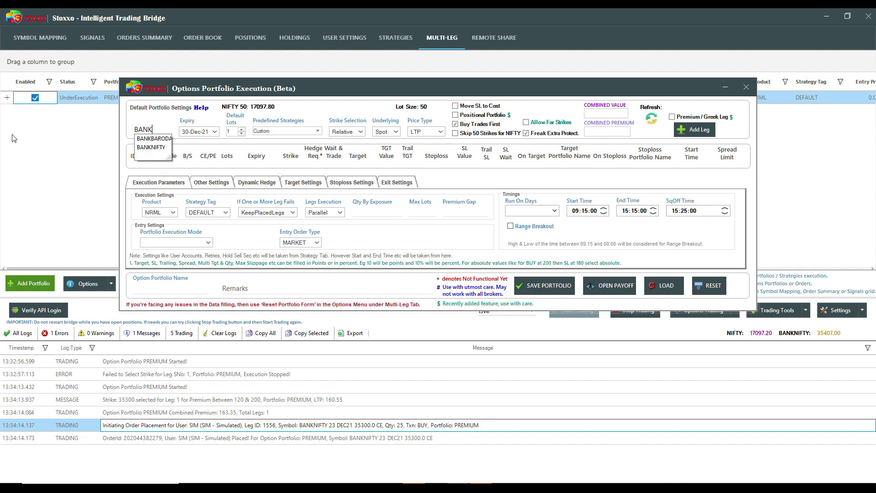
pyautogui.click(157, 147)
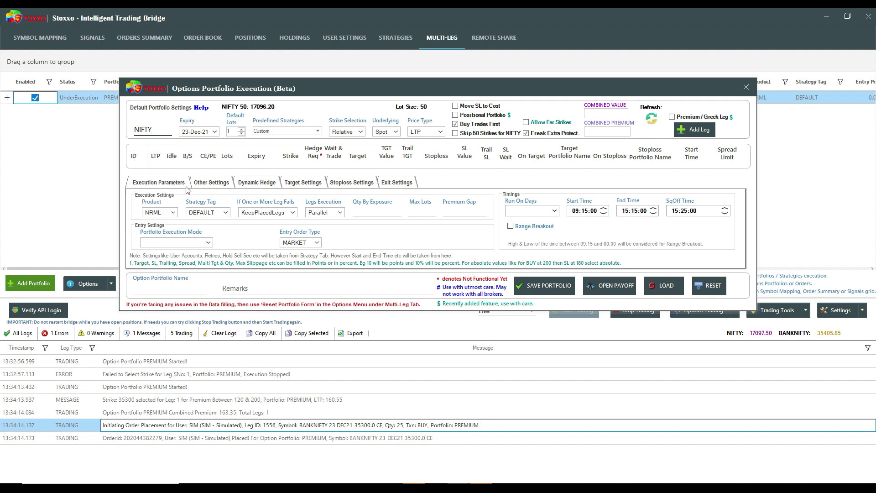
# Enable the Premium / Greek option and add a leg to the new portfolio.
pyautogui.click(311, 131)
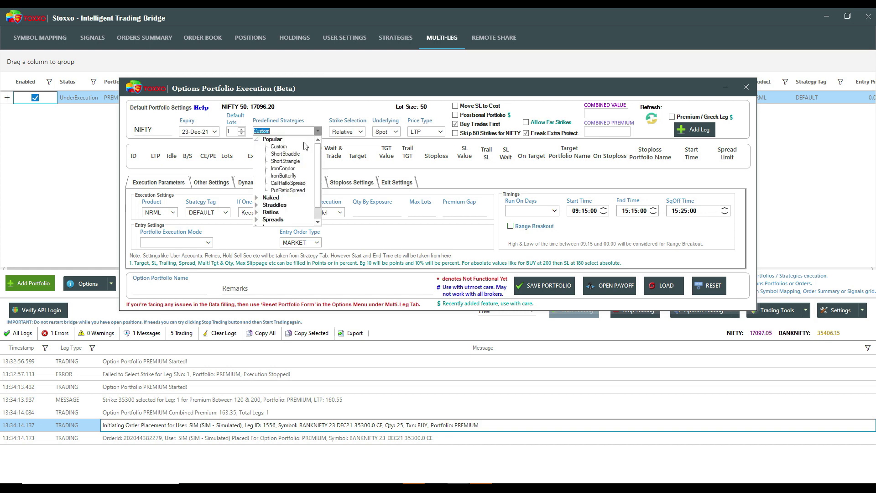
pyautogui.click(672, 117)
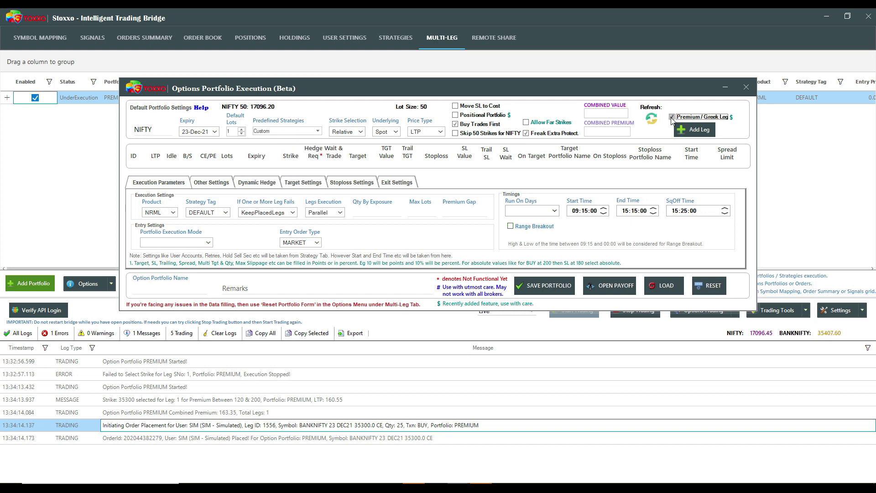
pyautogui.click(694, 130)
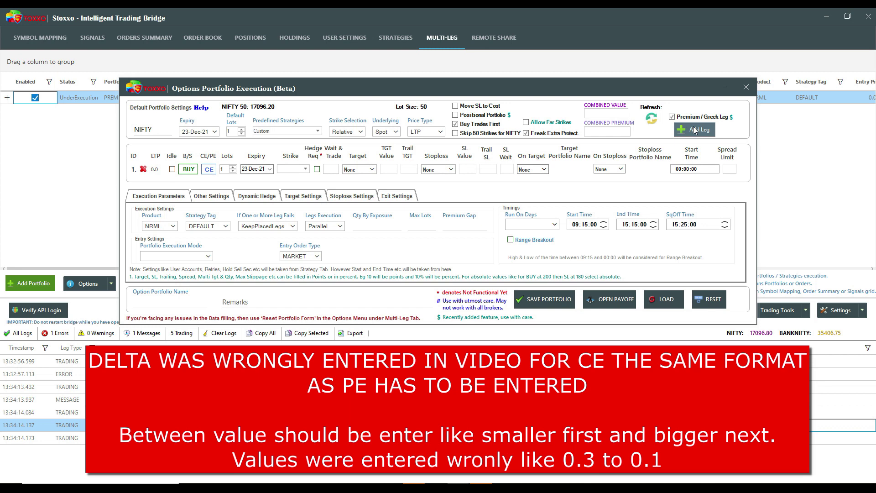
# Add a second leg, set both legs to SELL, and make the second leg a PE.
pyautogui.click(693, 130)
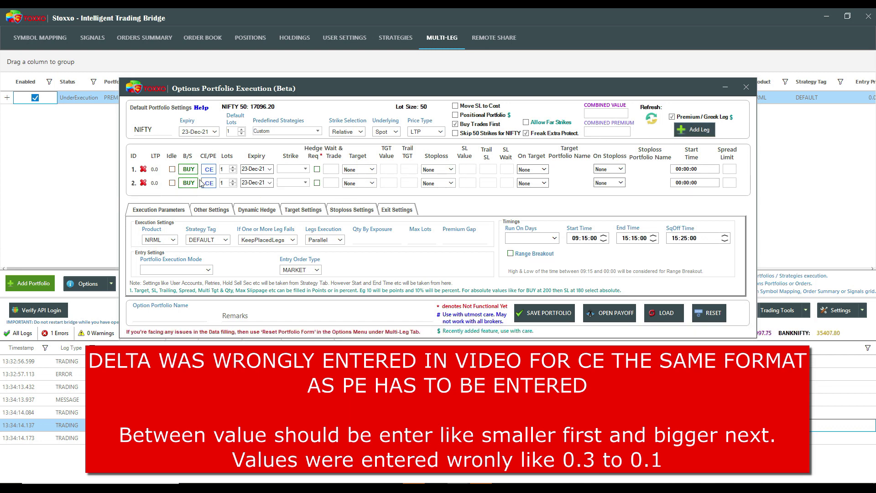
pyautogui.click(186, 171)
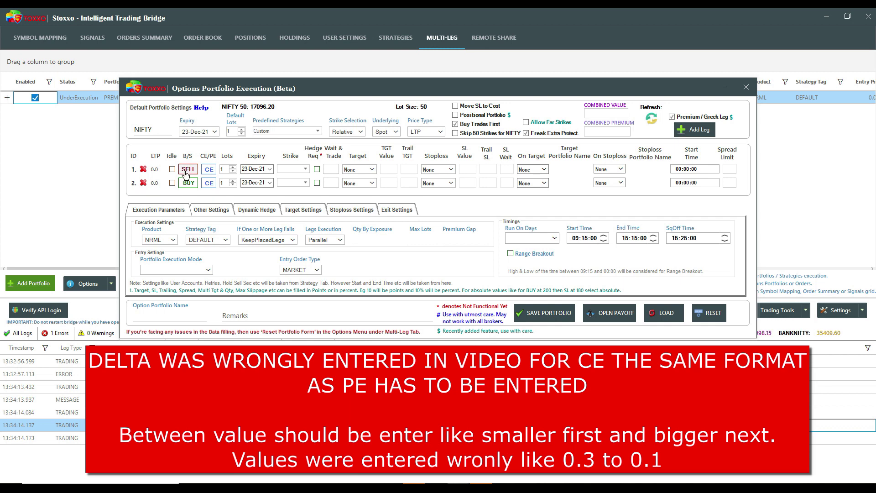
pyautogui.click(188, 183)
pyautogui.click(206, 183)
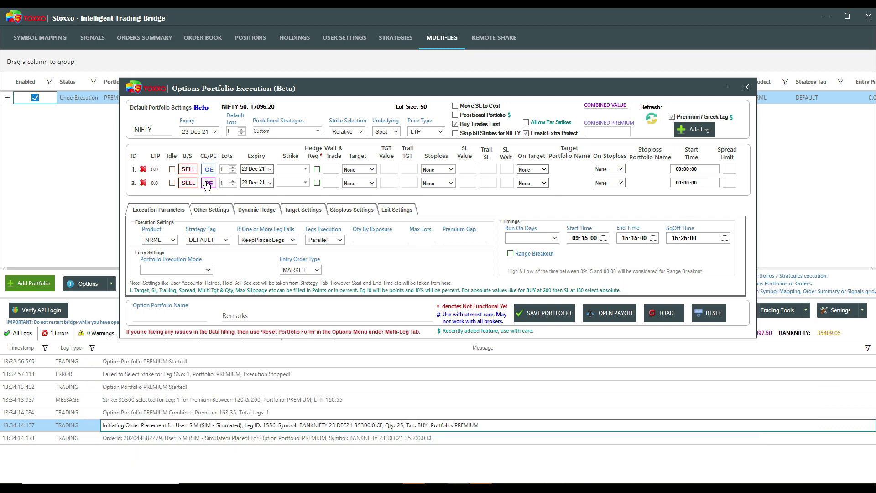
# Choose Delta as the strike value type for the first leg (CE).
pyautogui.click(305, 169)
pyautogui.click(384, 181)
pyautogui.click(356, 195)
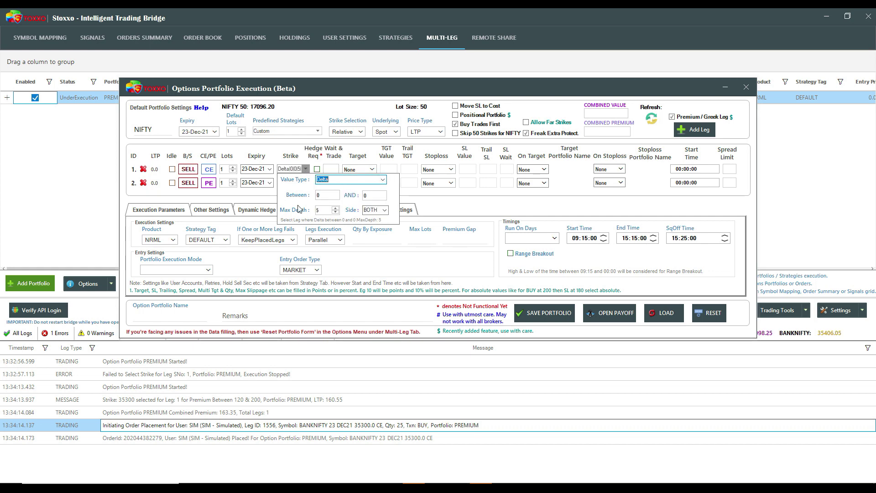
# Switch to the Notepad notes to check the sample Delta values, then return to the Stoxxo portfolio form.
pyautogui.click(524, 486)
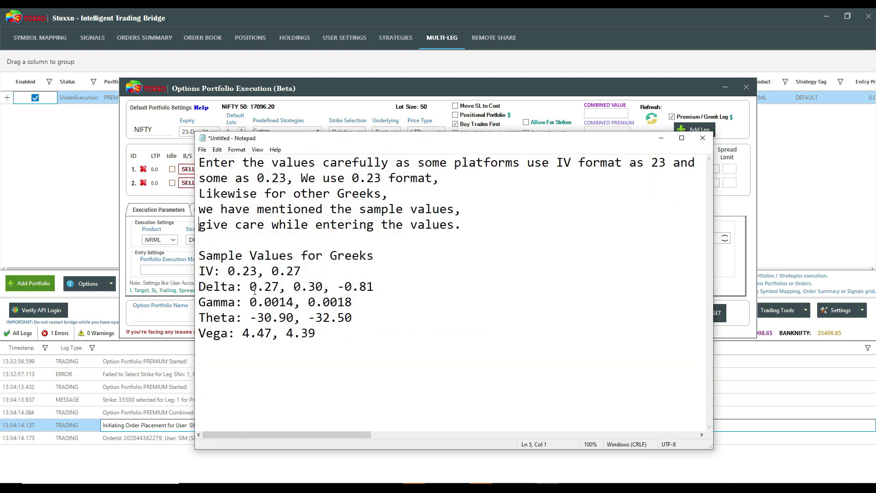
pyautogui.moveTo(252, 286); pyautogui.dragTo(323, 287)
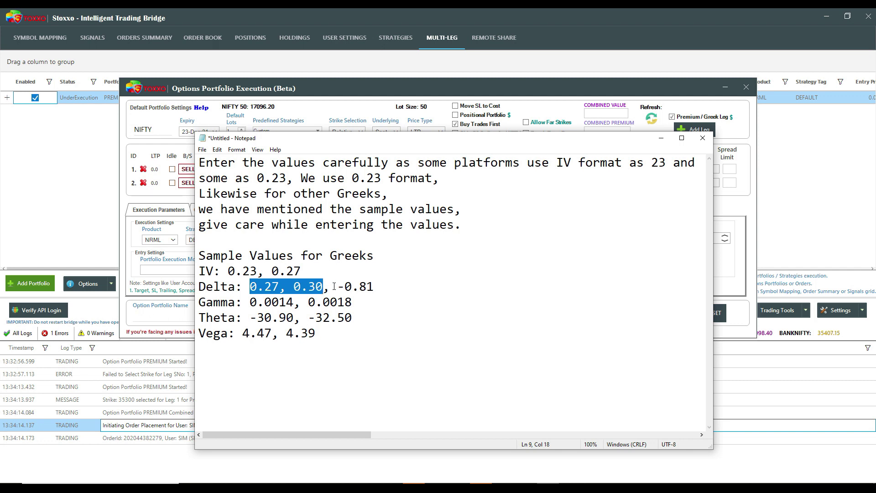
pyautogui.moveTo(330, 286); pyautogui.dragTo(381, 291)
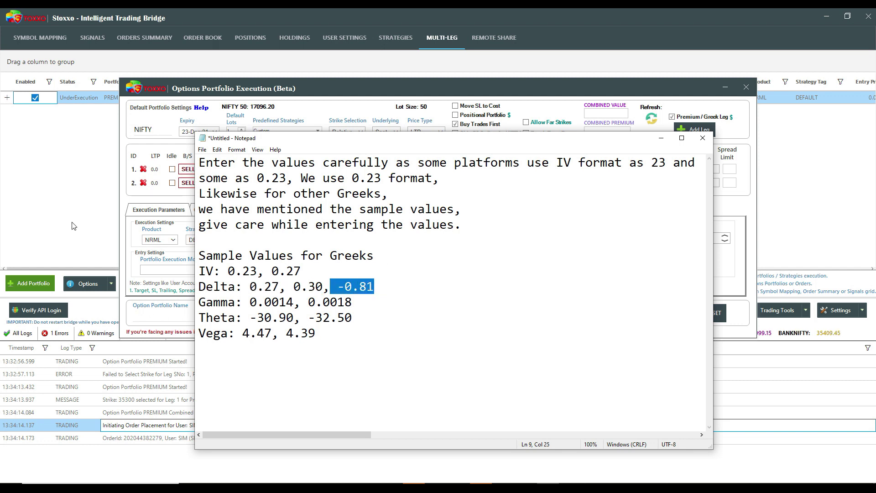
pyautogui.click(151, 201)
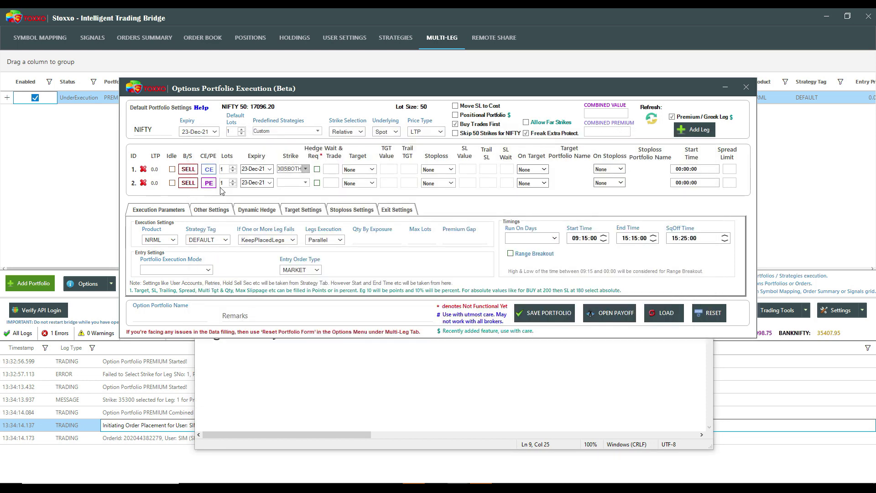
# Set the CE leg's Delta range between 0.20 and 0.50 with a max depth of 10.
pyautogui.click(305, 169)
pyautogui.click(326, 192)
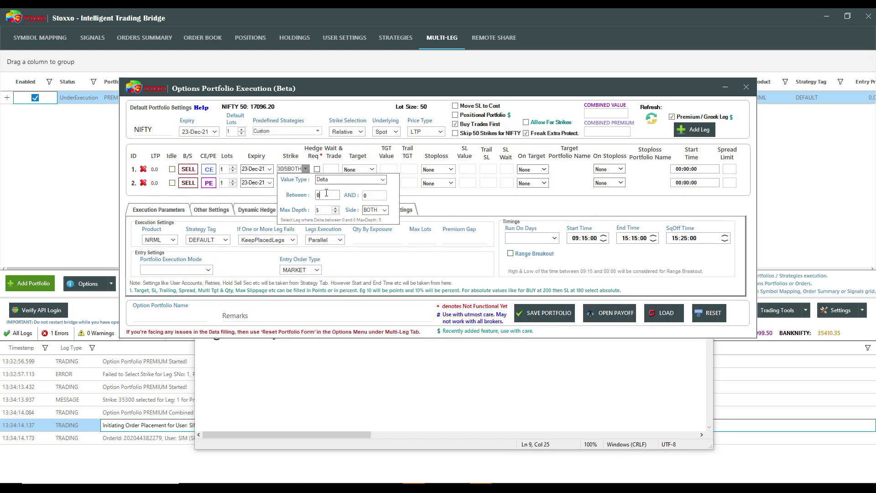
pyautogui.doubleClick(326, 194)
pyautogui.write('0.20')
pyautogui.click(368, 196)
pyautogui.write('0.50')
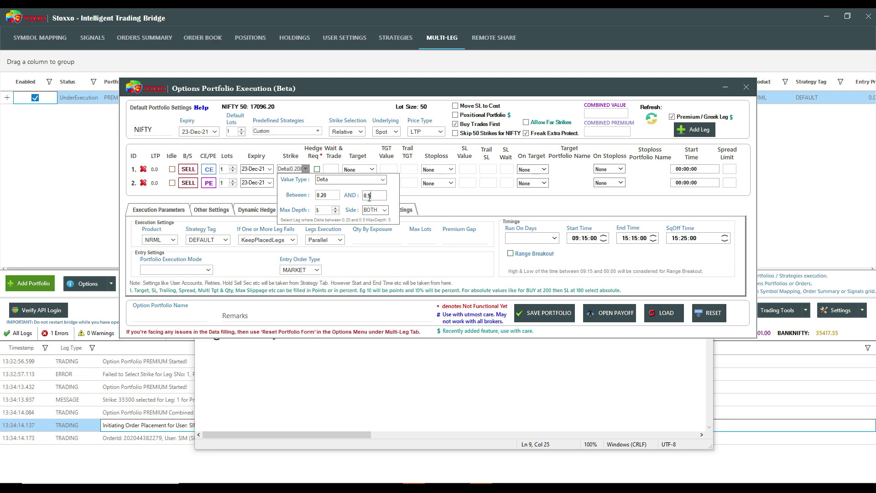
pyautogui.click(320, 211)
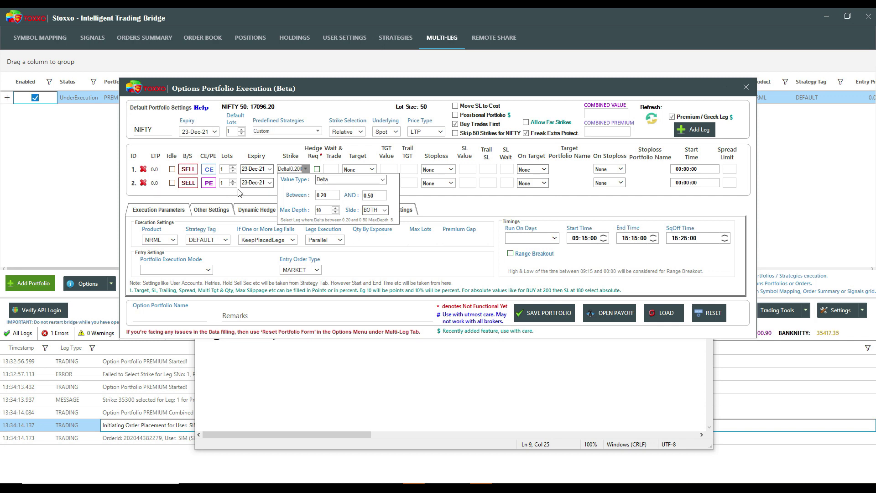
# Set the PE leg's strike selection to Delta between -0.5 and -0.10.
pyautogui.click(306, 183)
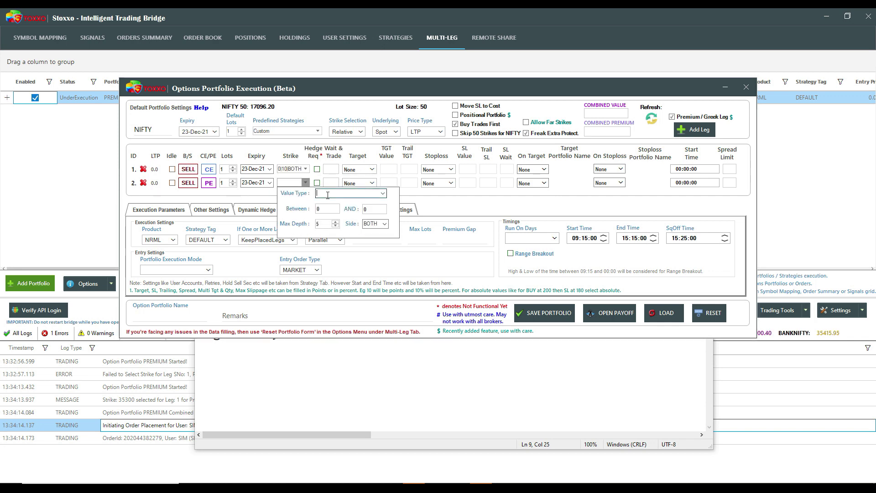
pyautogui.click(382, 194)
pyautogui.click(323, 200)
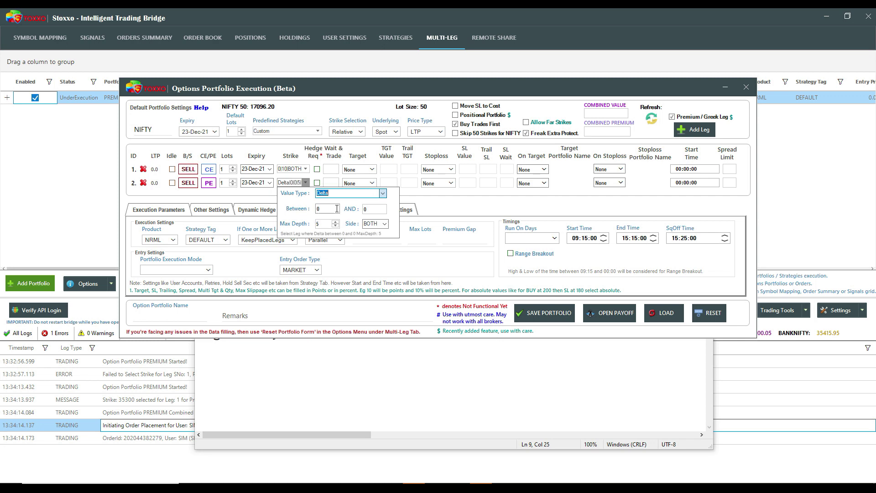
pyautogui.write('-0.5')
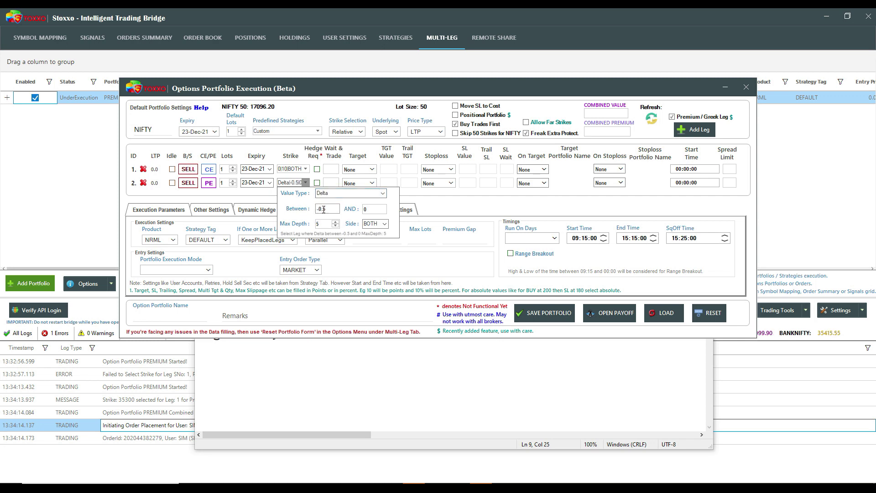
pyautogui.press('Tab')
pyautogui.write('-0.10')
pyautogui.click(234, 195)
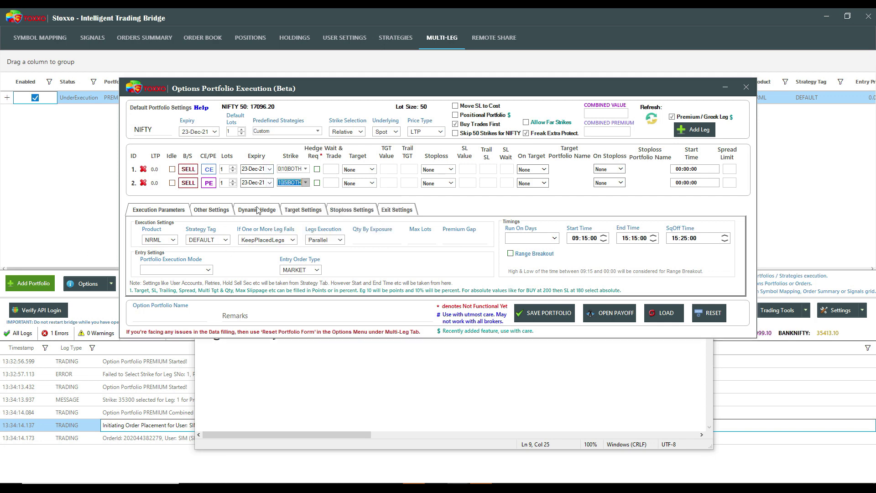
# Schedule the portfolio to run on all days and set its execution mode to StartTime.
pyautogui.click(522, 243)
pyautogui.click(514, 247)
pyautogui.click(547, 299)
pyautogui.click(182, 269)
pyautogui.click(169, 288)
pyautogui.click(163, 269)
pyautogui.click(161, 292)
# Save the portfolio under the name DELTA and enable it for execution in the portfolio list.
pyautogui.click(151, 317)
pyautogui.write('DELTA')
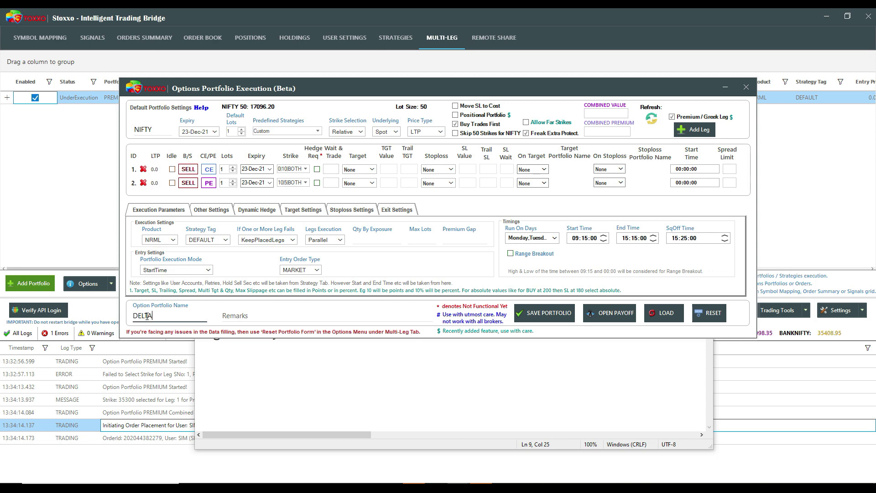
pyautogui.click(541, 305)
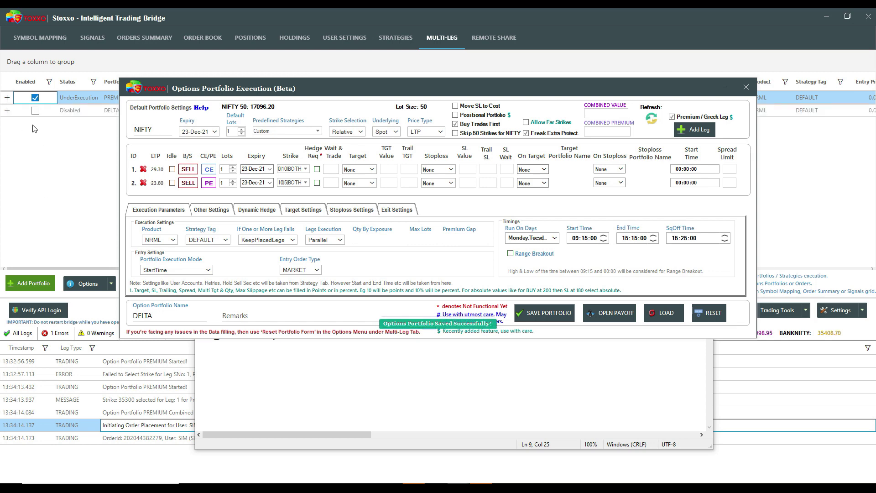
pyautogui.click(25, 105)
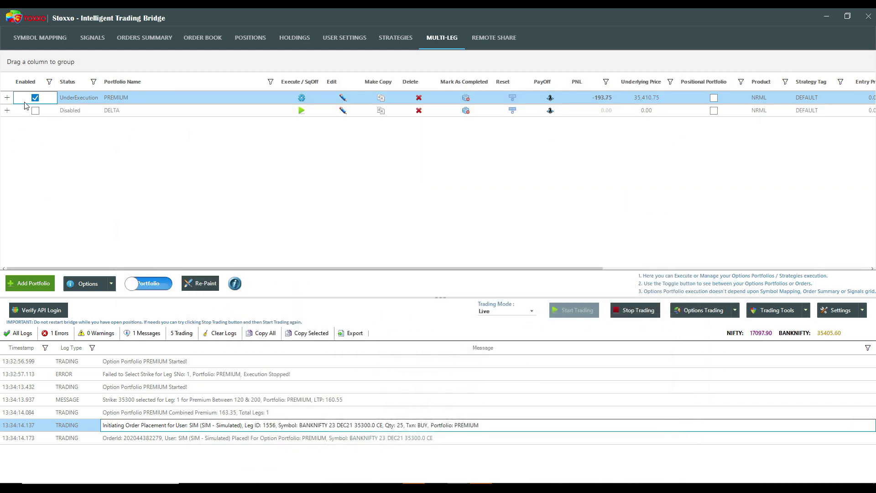
pyautogui.click(34, 110)
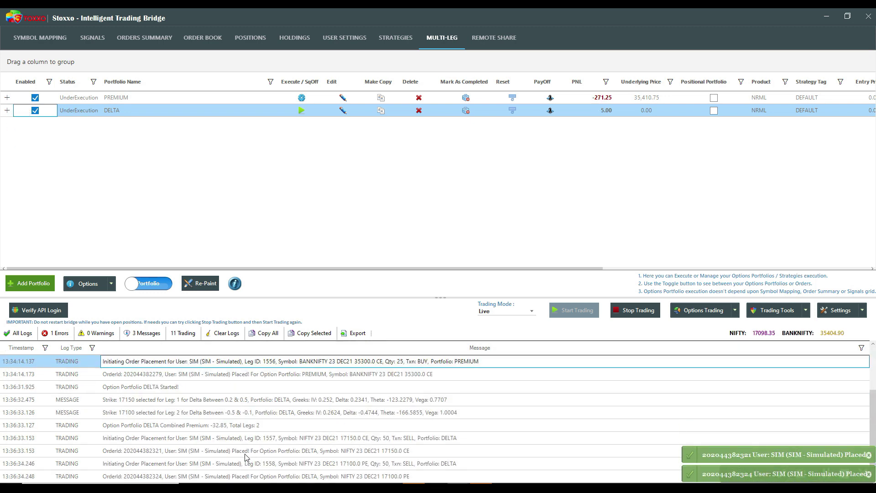
# Examine the strike selection log and the DELTA portfolio's leg settings and executed positions, then collapse the portfolio.
pyautogui.click(188, 413)
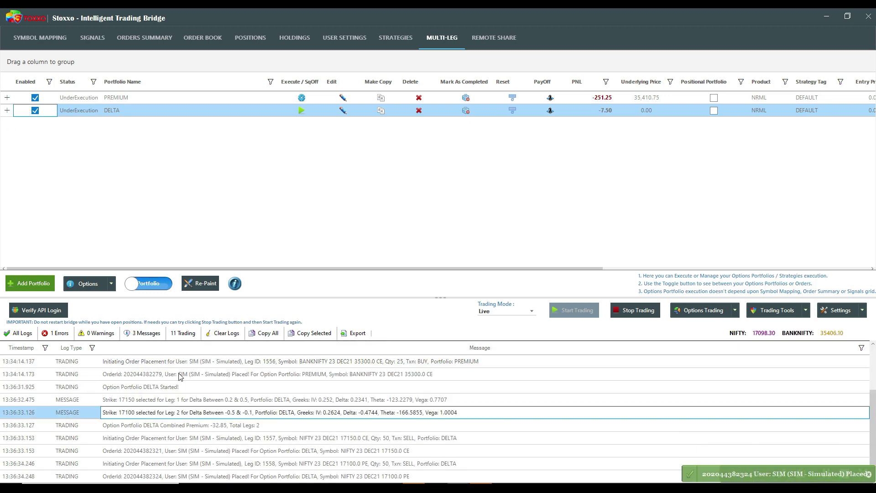
pyautogui.click(6, 110)
pyautogui.click(12, 191)
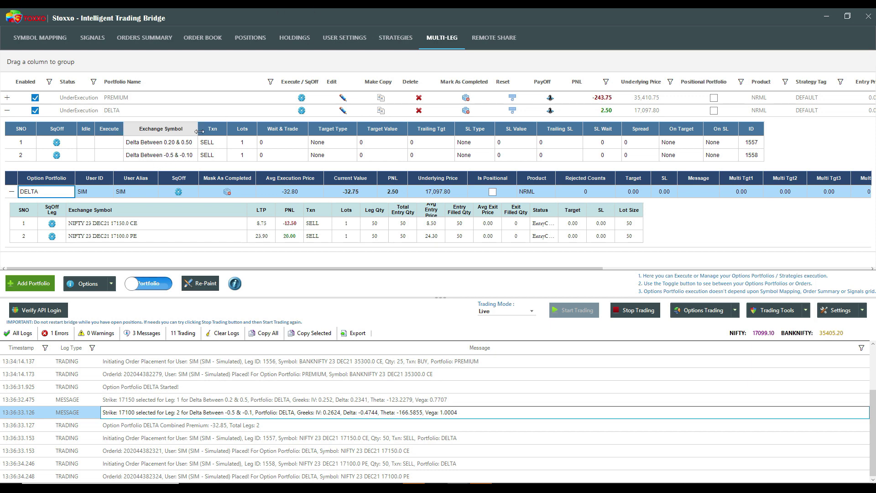
pyautogui.click(8, 112)
# Start a new NIFTY options portfolio with the Custom strategy and a single BUY CE leg.
pyautogui.click(17, 284)
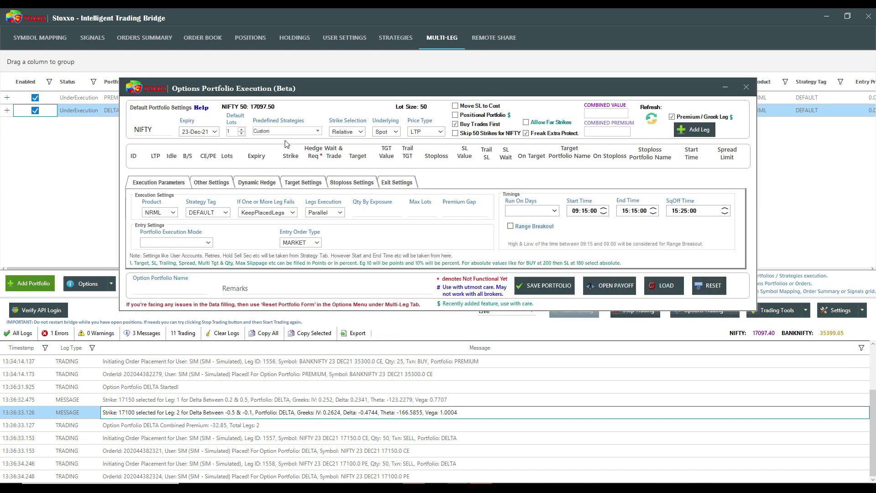
pyautogui.click(318, 132)
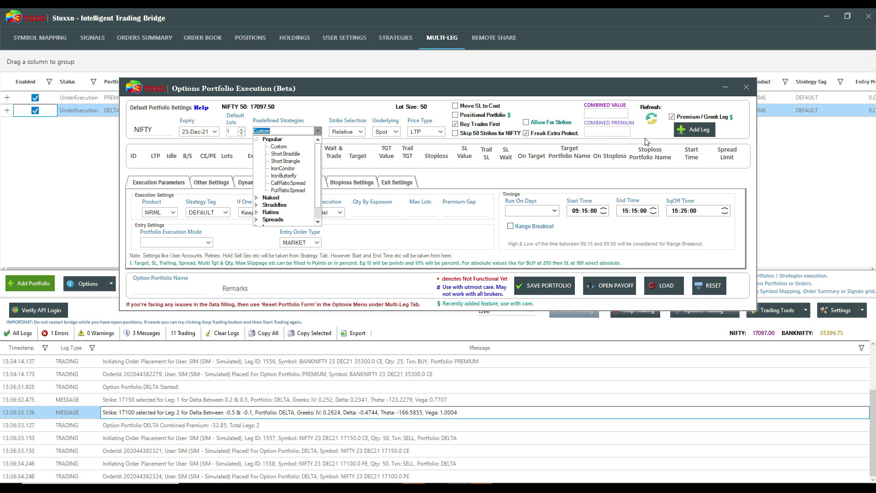
pyautogui.click(693, 129)
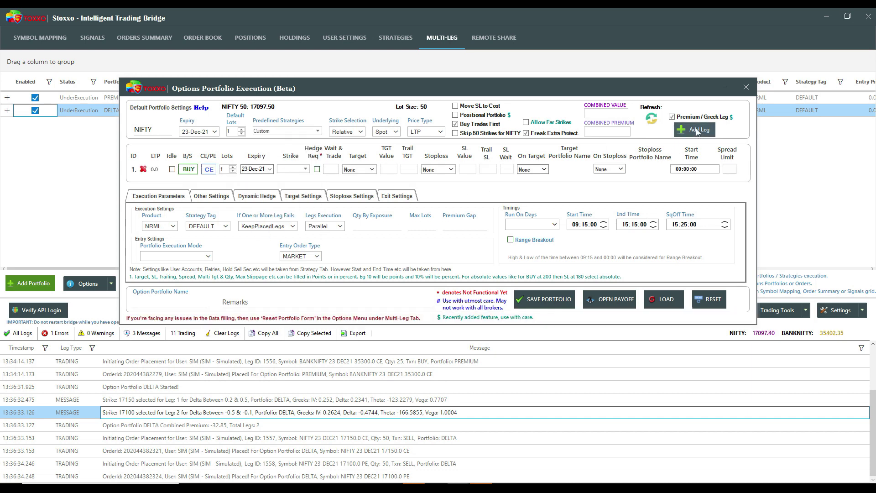
pyautogui.click(693, 130)
pyautogui.click(143, 182)
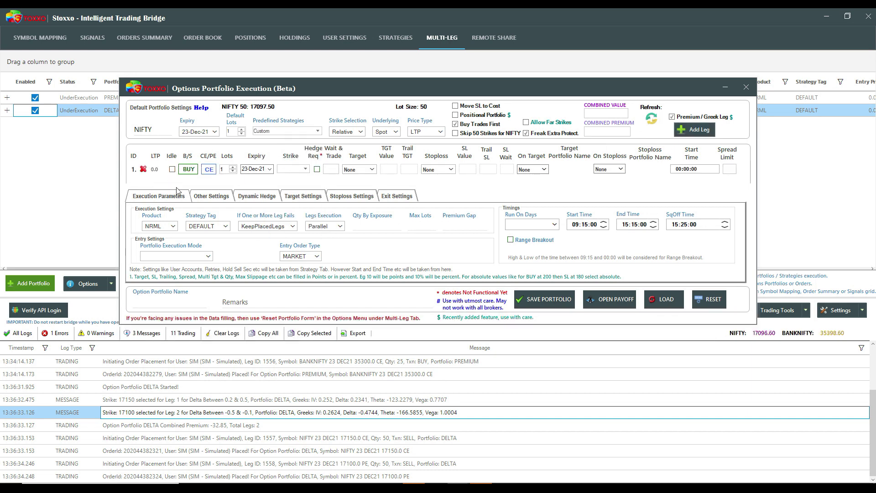
# Choose IV as the strike value type for the leg.
pyautogui.click(305, 169)
pyautogui.click(382, 180)
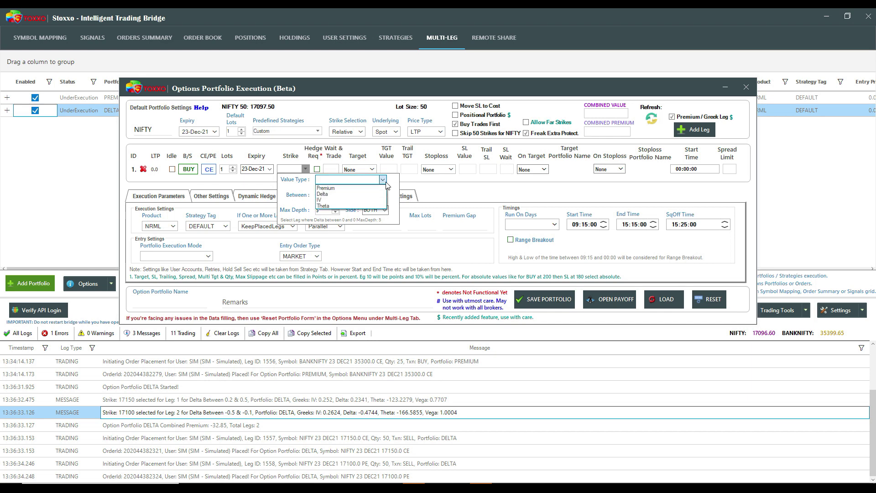
pyautogui.click(332, 200)
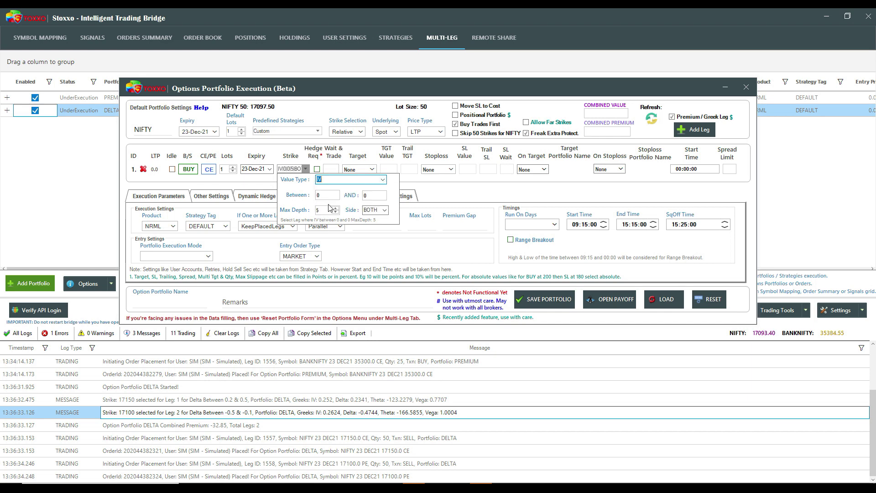
# Switch to the Notepad notes to check the sample IV values, then minimize them to return to Stoxxo.
pyautogui.hotkey('alt', 'Tab')
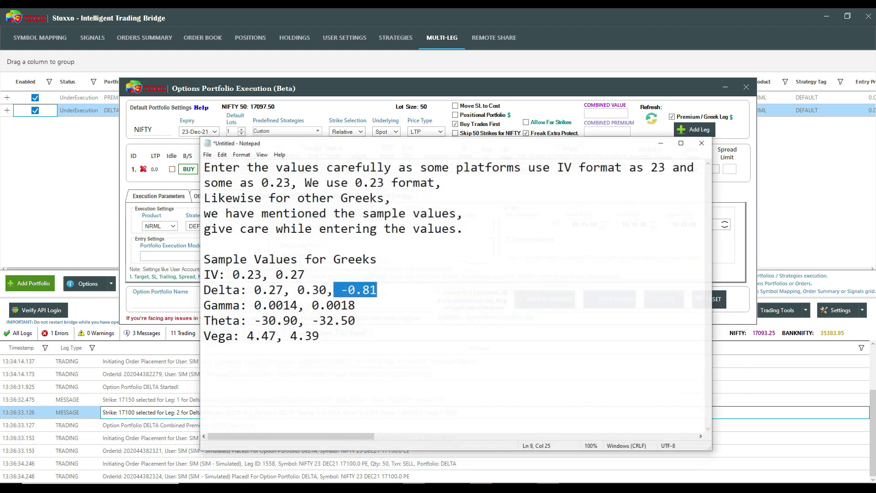
pyautogui.moveTo(231, 271); pyautogui.dragTo(301, 271)
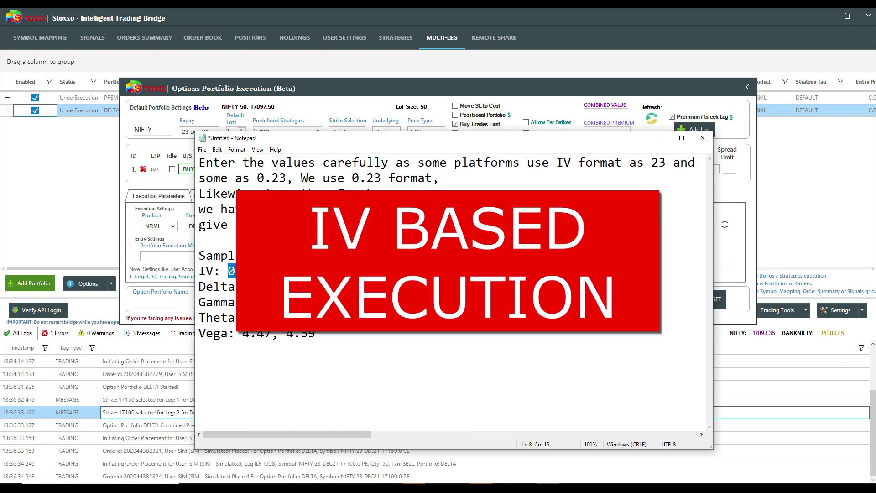
pyautogui.click(661, 137)
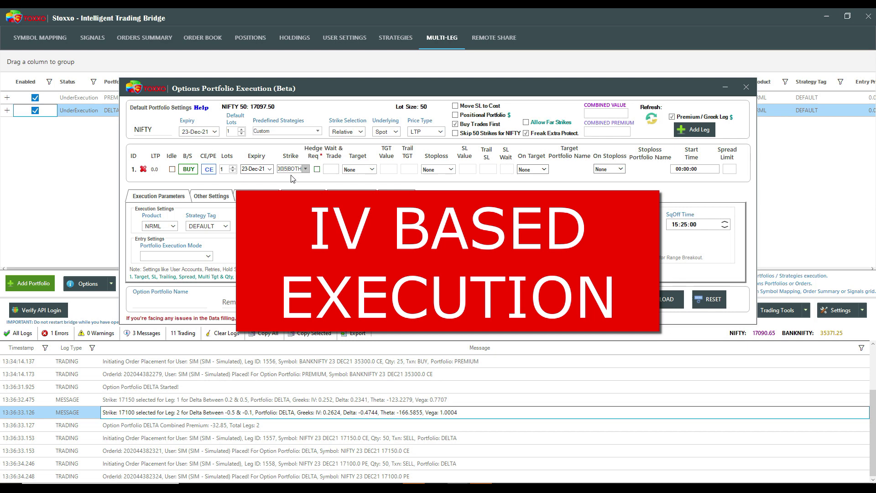
# Set the leg's IV range between 0.10 and 0.40 with a max depth of 10.
pyautogui.click(305, 169)
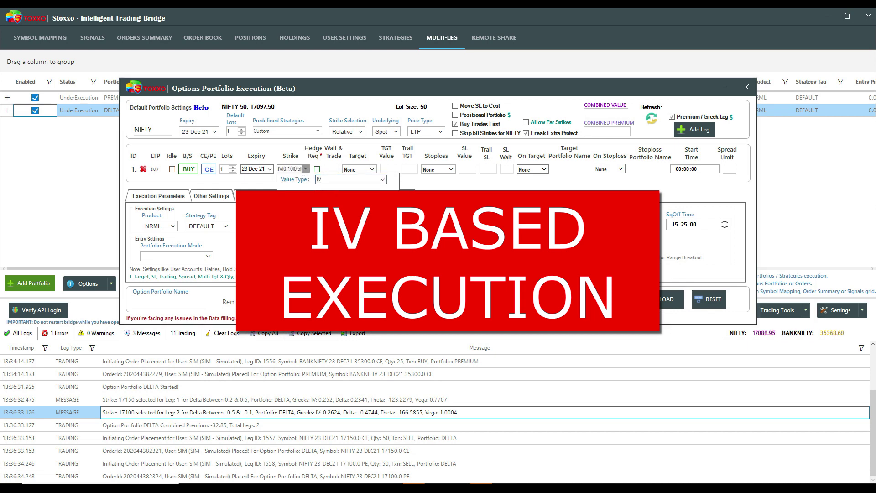
pyautogui.click(372, 195)
pyautogui.write('.40')
pyautogui.doubleClick(321, 209)
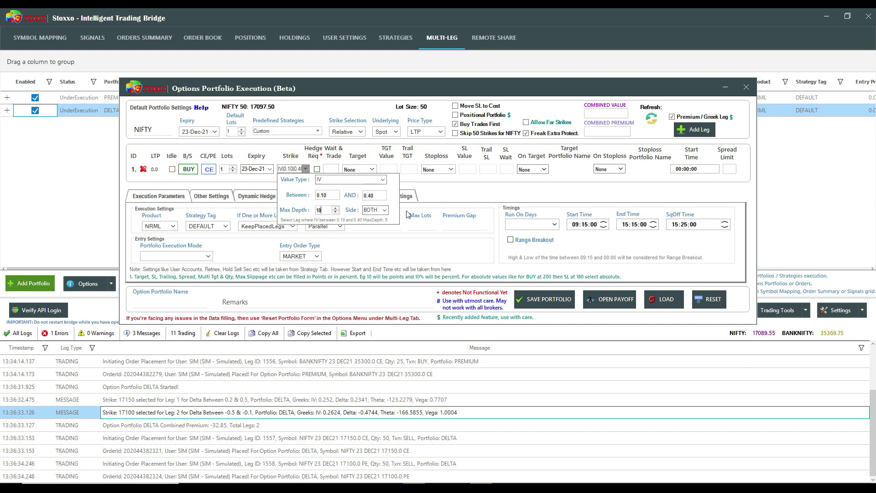
# Set the new portfolio's run days to all days and its execution mode to StartTime.
pyautogui.click(529, 224)
pyautogui.click(521, 235)
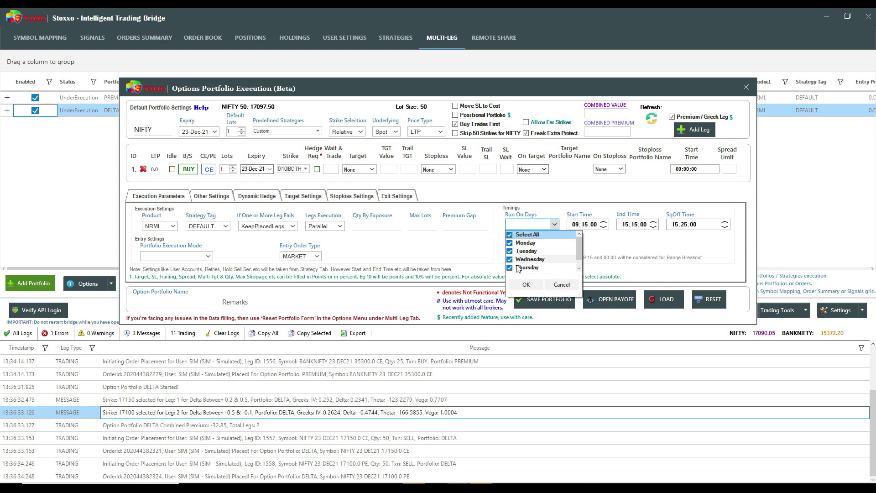
pyautogui.click(526, 284)
pyautogui.click(173, 256)
pyautogui.click(173, 267)
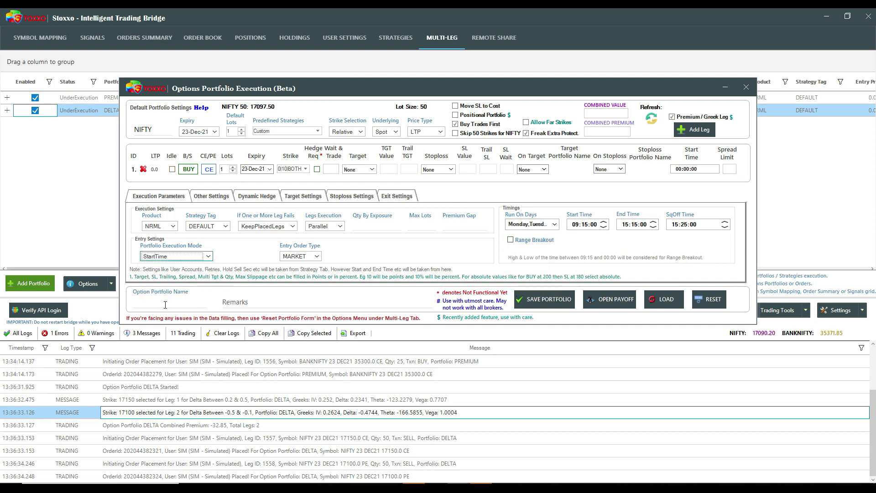
# Name the new options portfolio IV and save it.
pyautogui.click(165, 303)
pyautogui.write('IV')
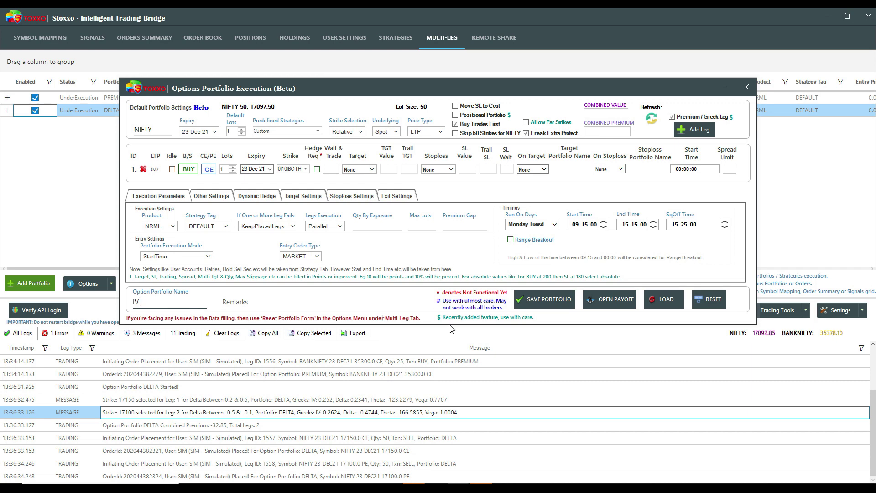
pyautogui.click(544, 299)
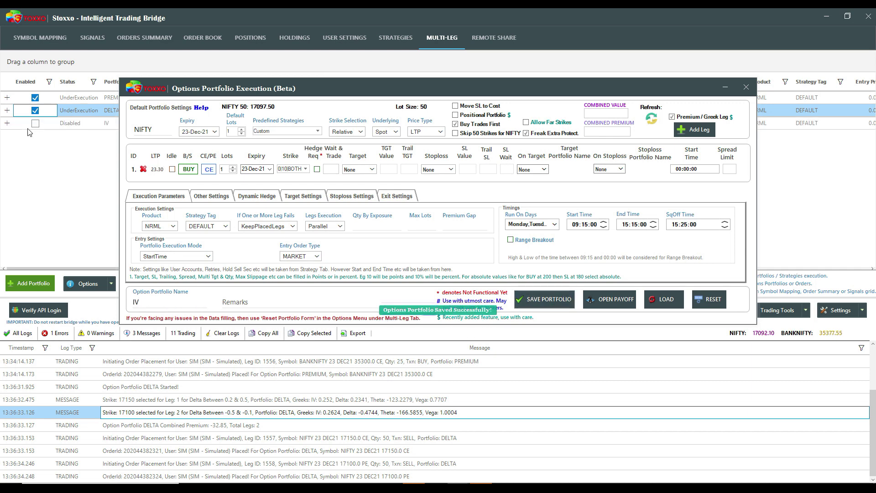
# Enable the IV portfolio and expand its leg and executed order details.
pyautogui.click(36, 123)
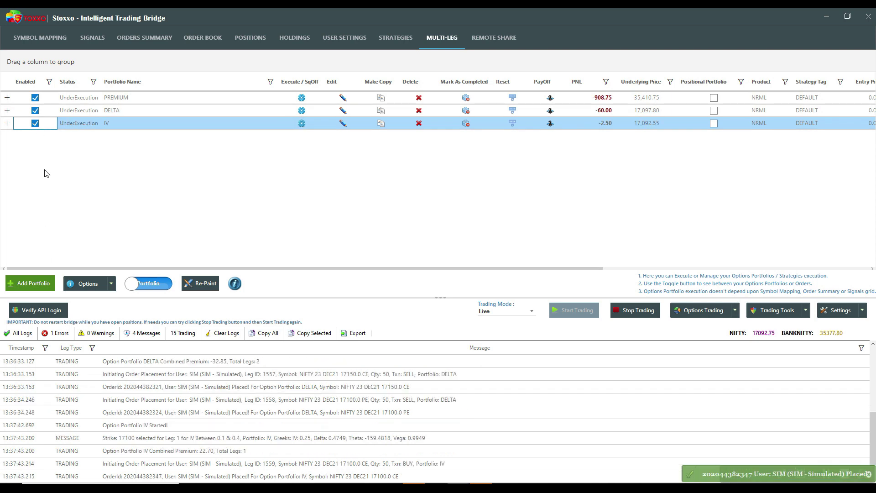
pyautogui.click(7, 123)
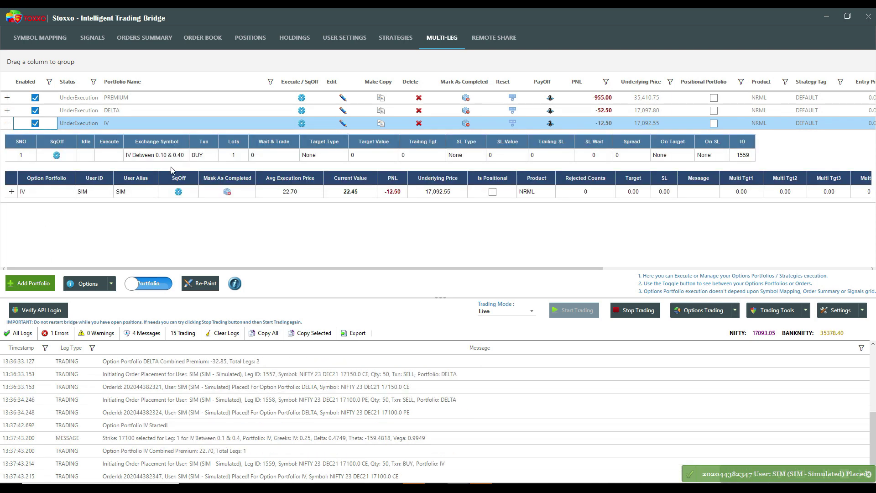
pyautogui.click(10, 192)
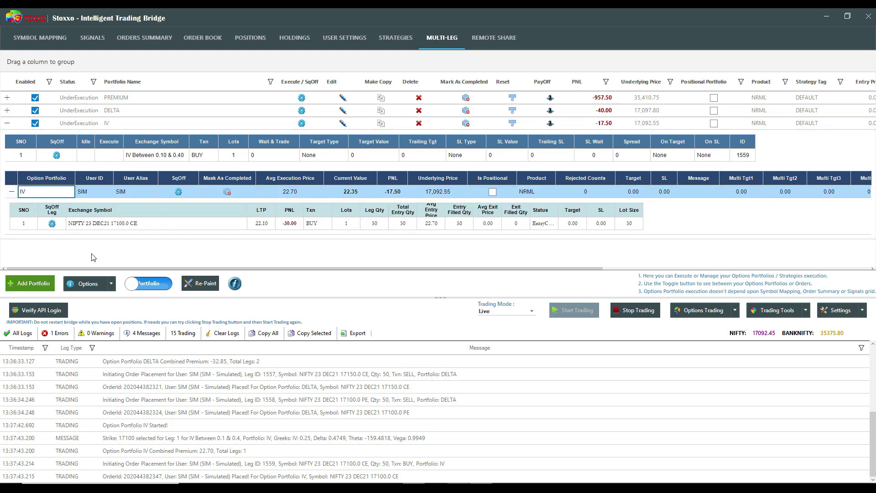
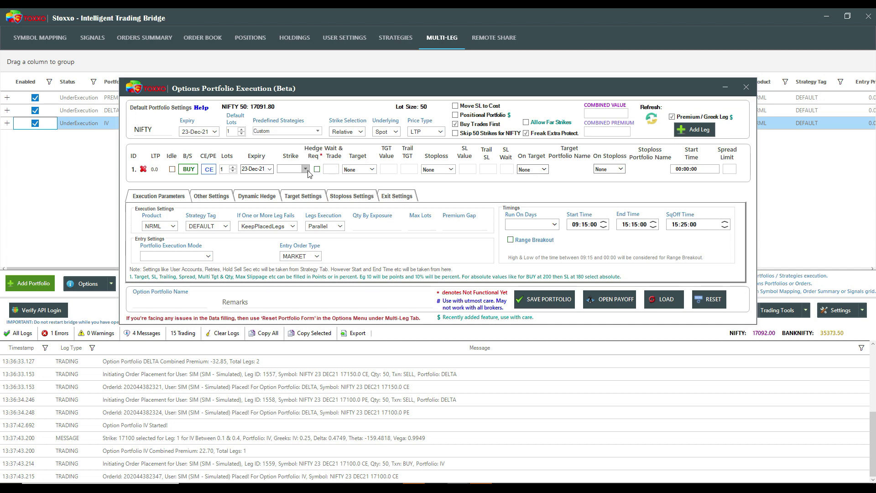
# Choose Theta as the leg's strike value type and check the sample Theta values in the Notepad notes.
pyautogui.click(383, 180)
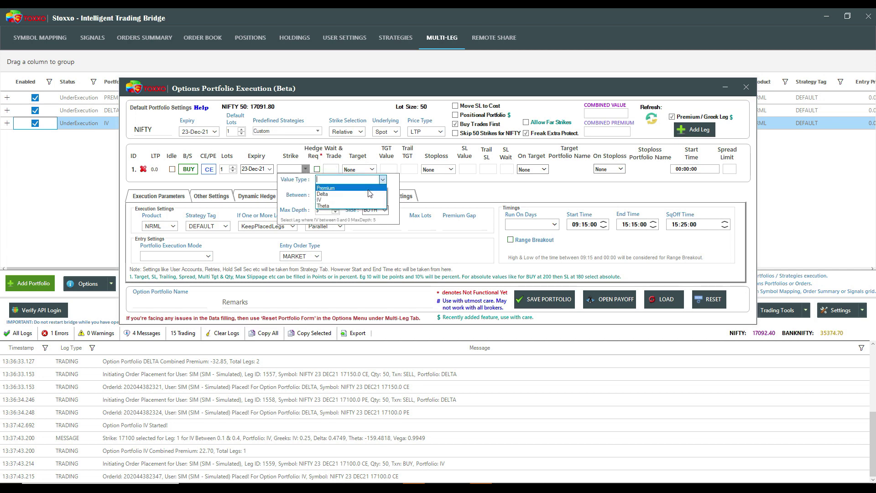
pyautogui.click(347, 205)
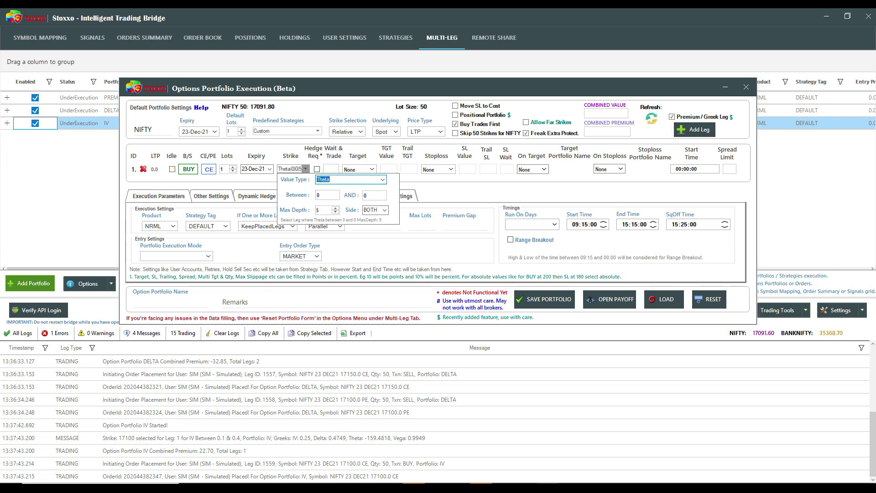
pyautogui.hotkey('alt', 'Tab')
pyautogui.click(248, 334)
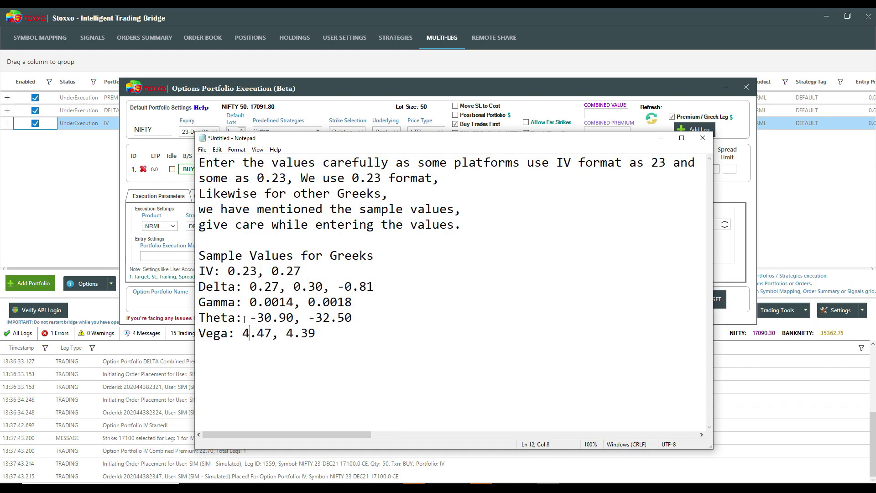
pyautogui.moveTo(250, 317); pyautogui.dragTo(357, 319)
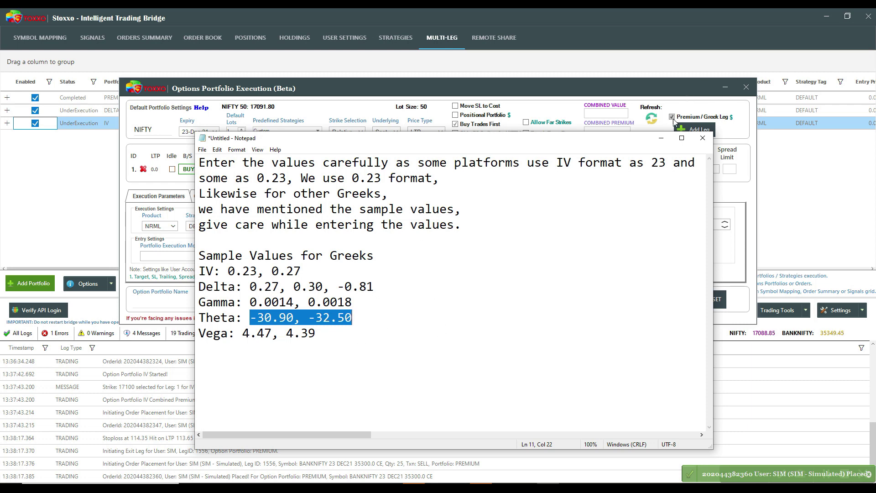
pyautogui.click(661, 138)
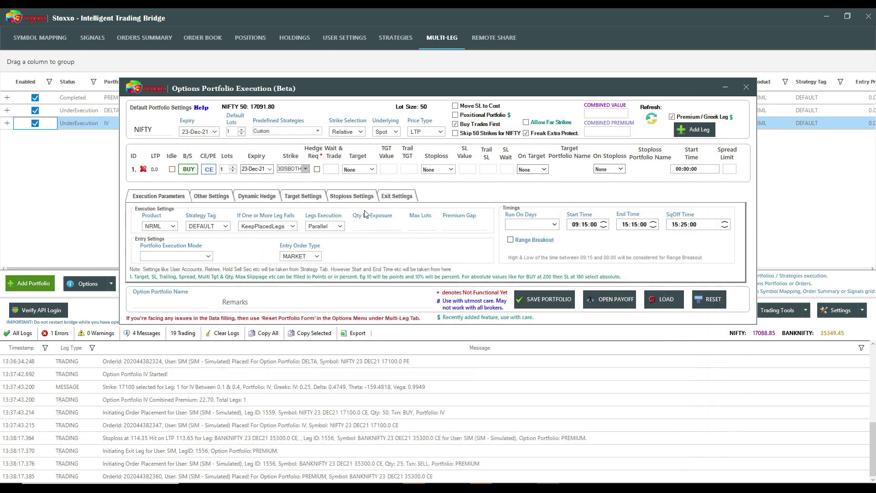
# Try a Theta range between -0.10 and -0.30 for the leg's strike.
pyautogui.click(306, 169)
pyautogui.click(327, 192)
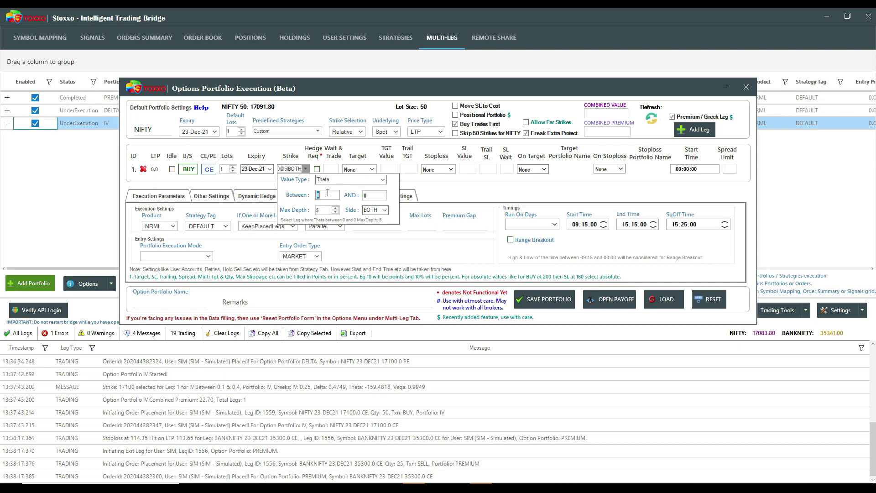
pyautogui.write('-0.10')
pyautogui.click(375, 196)
pyautogui.write('-0.1')
pyautogui.press('BackSpace')
pyautogui.write('30')
# Change the leg to SELL and set its strike max depth to 10.
pyautogui.click(188, 168)
pyautogui.click(306, 169)
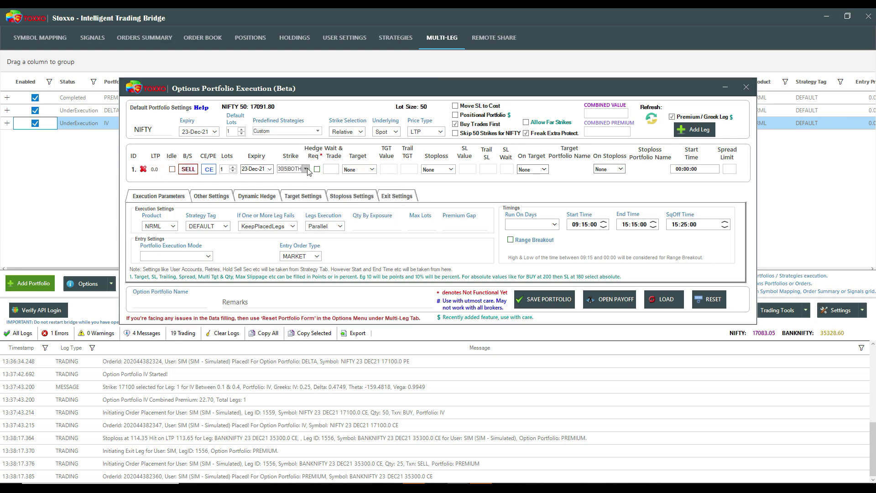
pyautogui.doubleClick(327, 213)
pyautogui.write('10')
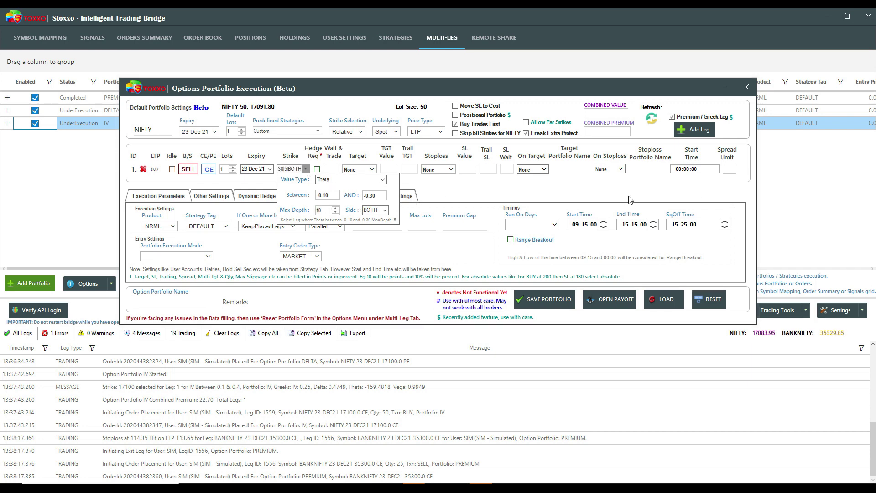
# Set the Theta portfolio to run on all days with StartTime as the execution mode.
pyautogui.click(554, 224)
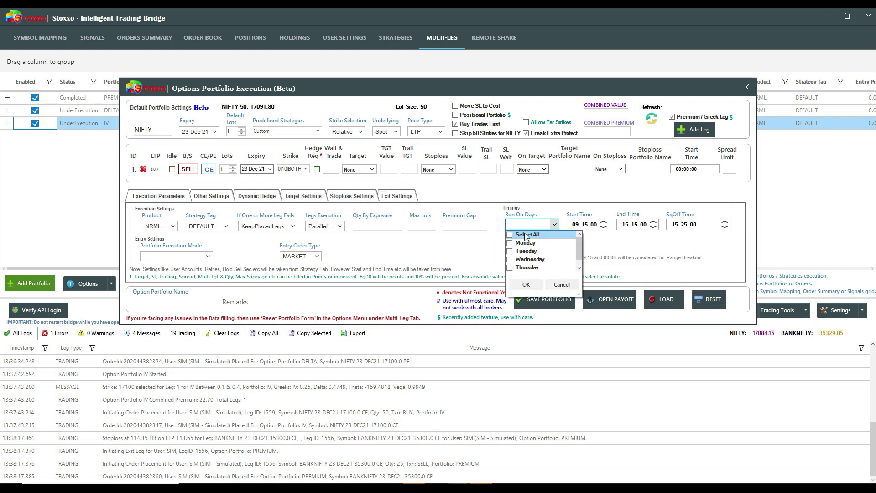
pyautogui.click(527, 284)
pyautogui.click(155, 256)
pyautogui.click(157, 267)
# Name the portfolio THETA and try to save it.
pyautogui.click(165, 298)
pyautogui.write('THETA')
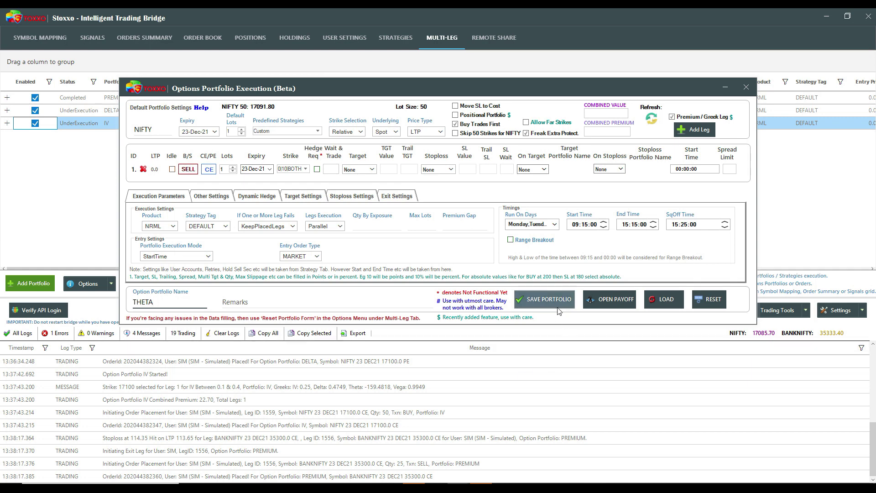
pyautogui.click(544, 299)
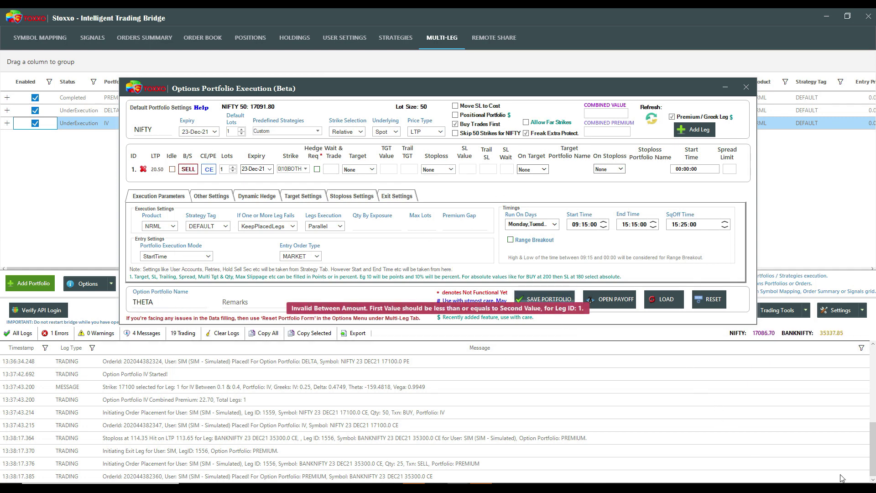
# Set the leg's Theta range between -0.30 and -0.10 and save the THETA portfolio.
pyautogui.click(306, 169)
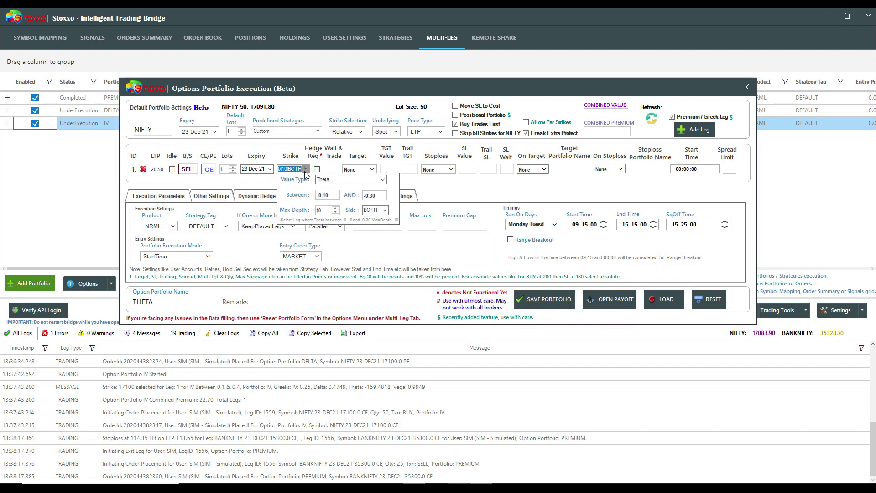
pyautogui.write('0.30')
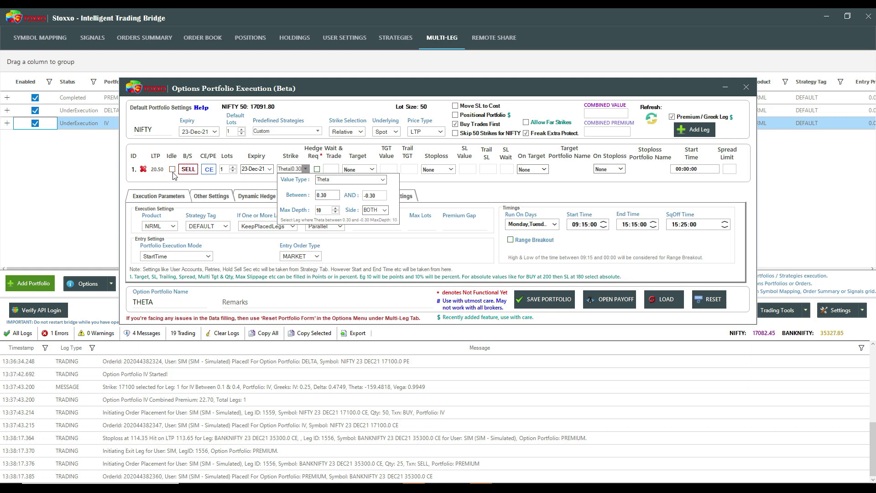
pyautogui.press('BackSpace')
pyautogui.press('BackSpace')
pyautogui.press('BackSpace')
pyautogui.press('BackSpace')
pyautogui.write('-0.30')
pyautogui.click(376, 195)
pyautogui.press('BackSpace')
pyautogui.press('BackSpace')
pyautogui.write('10')
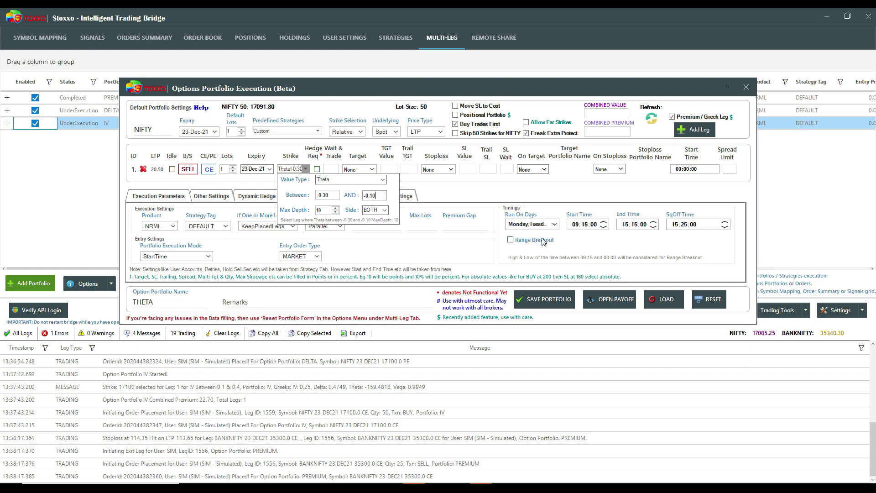
pyautogui.click(544, 299)
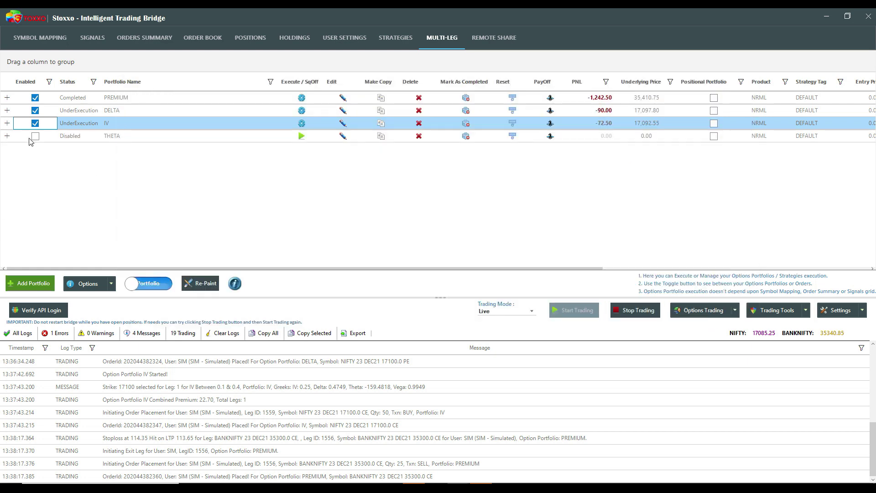
# Enable the THETA portfolio and review its leg and order details.
pyautogui.click(35, 136)
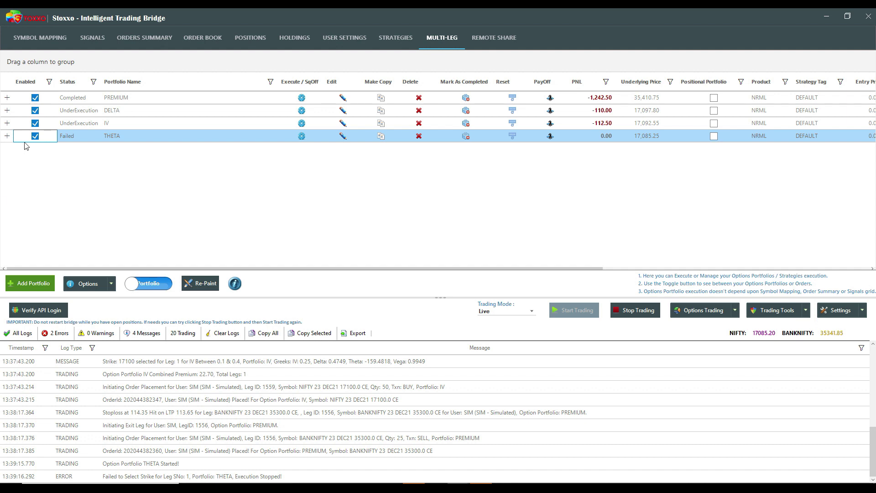
pyautogui.click(8, 136)
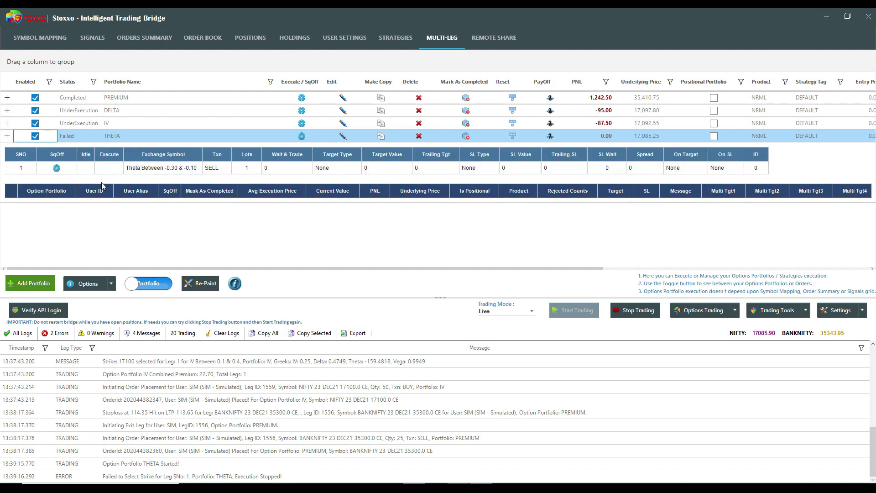
pyautogui.click(8, 136)
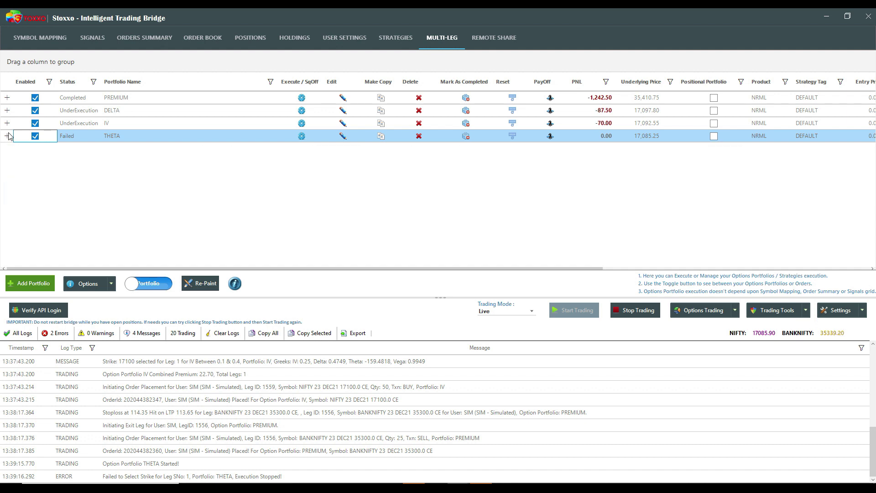
# Edit the THETA portfolio so the leg's Theta range starts at -0.50, and save it.
pyautogui.click(343, 137)
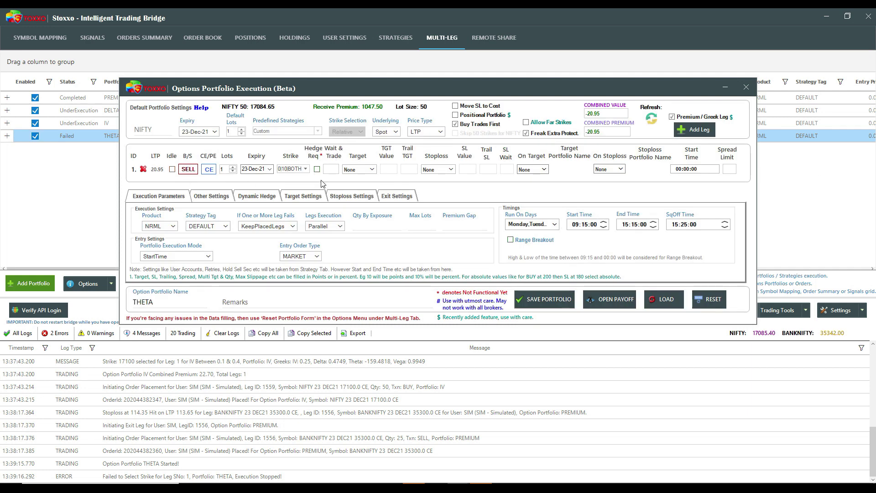
pyautogui.click(305, 169)
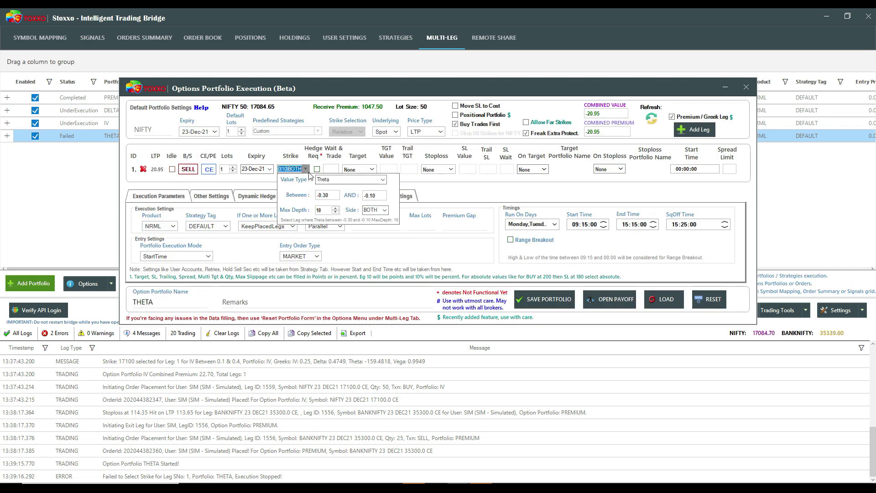
pyautogui.doubleClick(340, 197)
pyautogui.write('0.50')
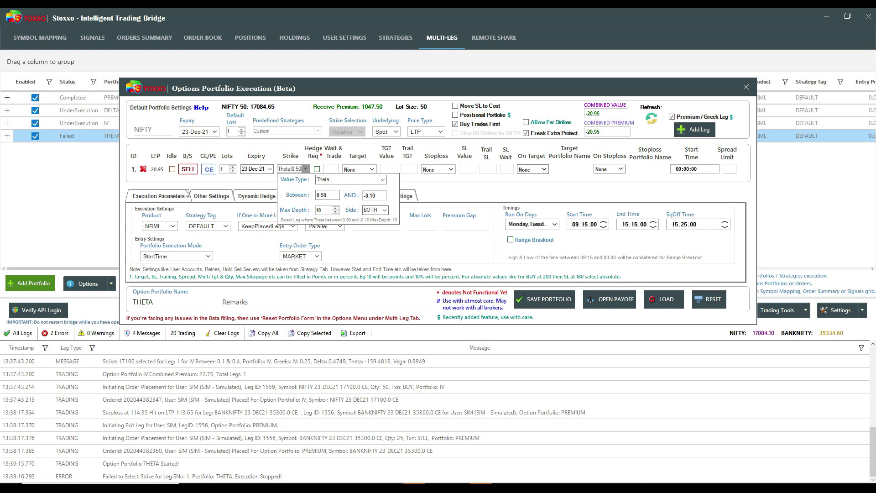
pyautogui.write('-0.50')
pyautogui.click(544, 299)
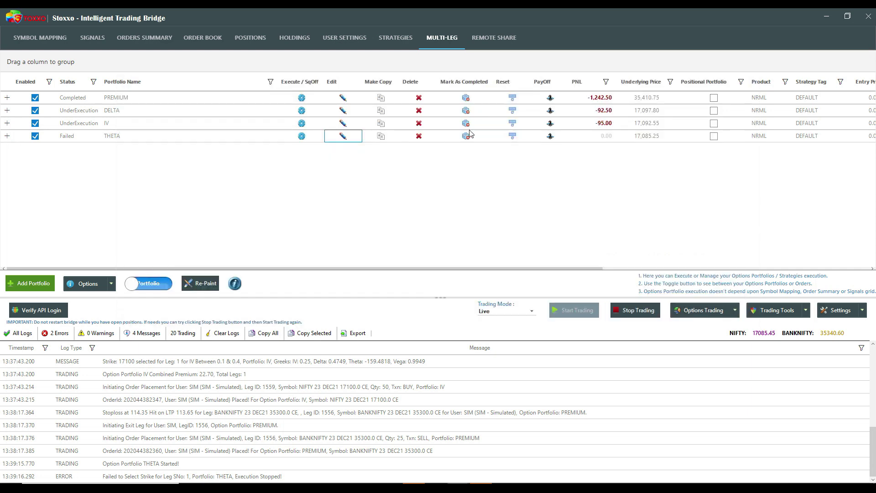
# Reset the THETA portfolio and enable it again.
pyautogui.click(513, 136)
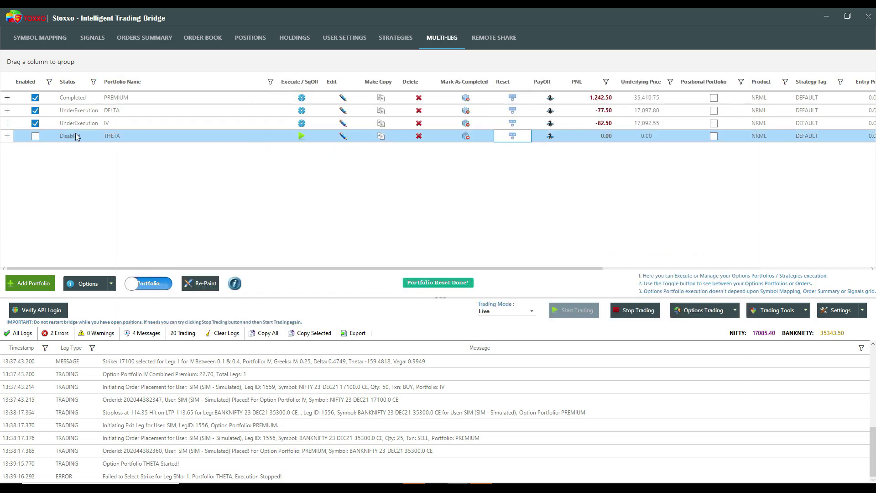
pyautogui.click(35, 136)
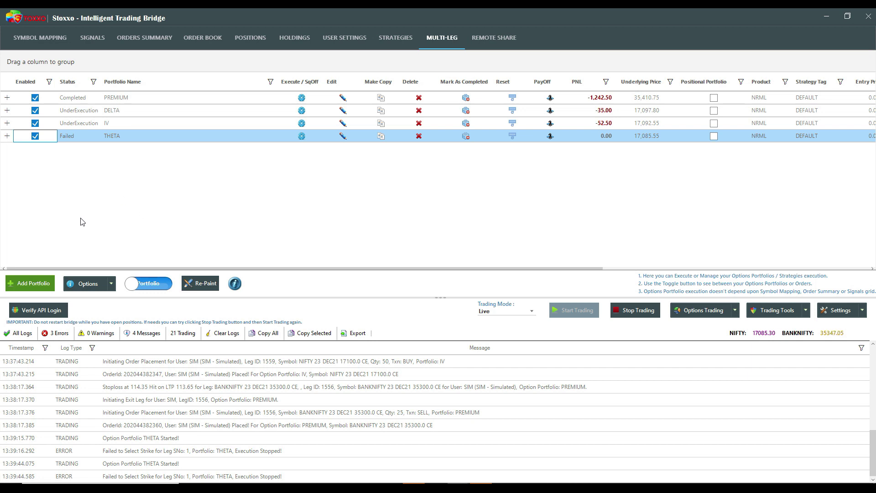
# Start a new NIFTY portfolio with the ShortStraddle predefined strategy and add two Premium/Greek legs.
pyautogui.click(32, 279)
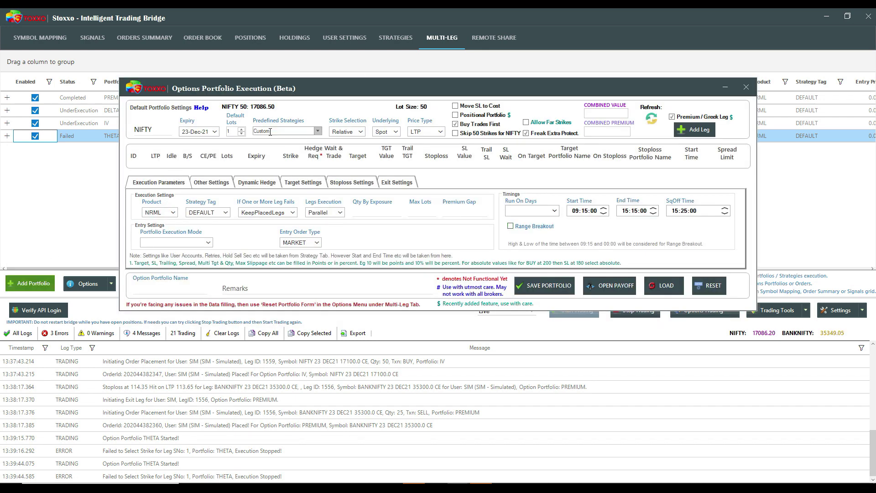
pyautogui.click(318, 131)
pyautogui.click(286, 154)
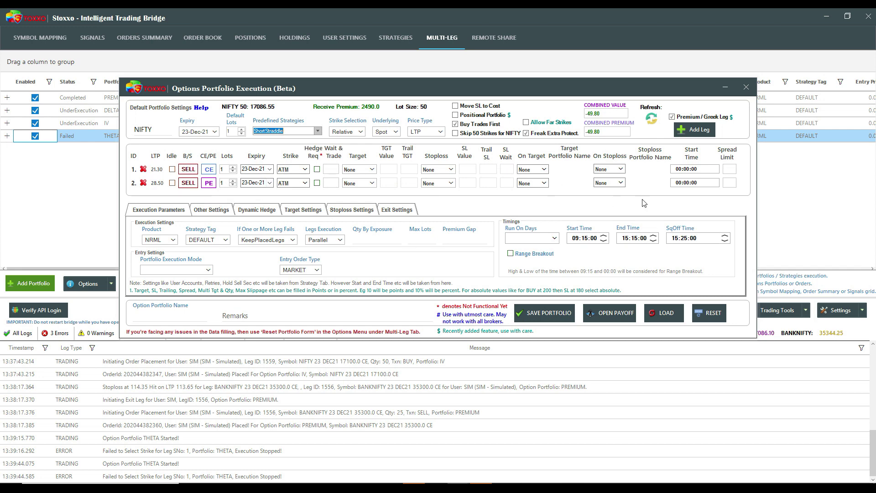
pyautogui.click(693, 132)
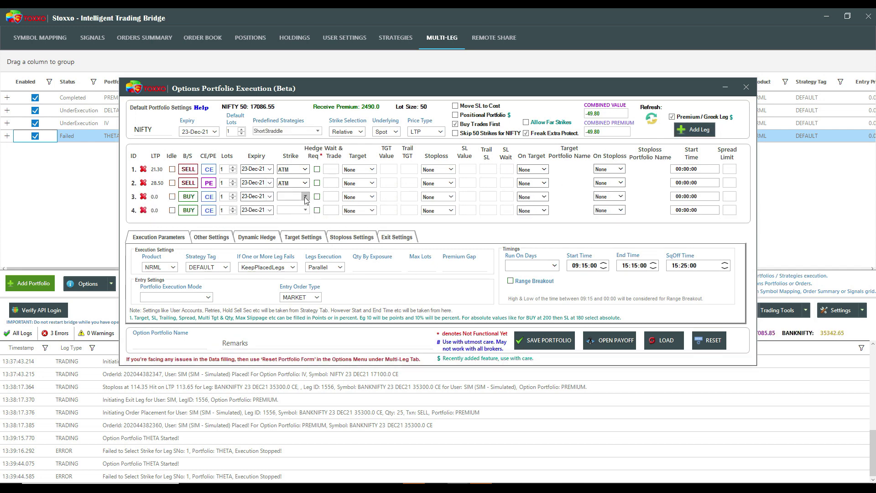
# Choose Delta as the strike value type for leg 3.
pyautogui.click(305, 197)
pyautogui.click(382, 208)
pyautogui.click(353, 221)
# Change legs 3 and 4 to SELL and make leg 4 a PE leg.
pyautogui.click(188, 196)
pyautogui.click(209, 210)
pyautogui.click(188, 210)
# Check the sample Greek values in the Notepad note before entering leg 3's Delta range.
pyautogui.click(304, 196)
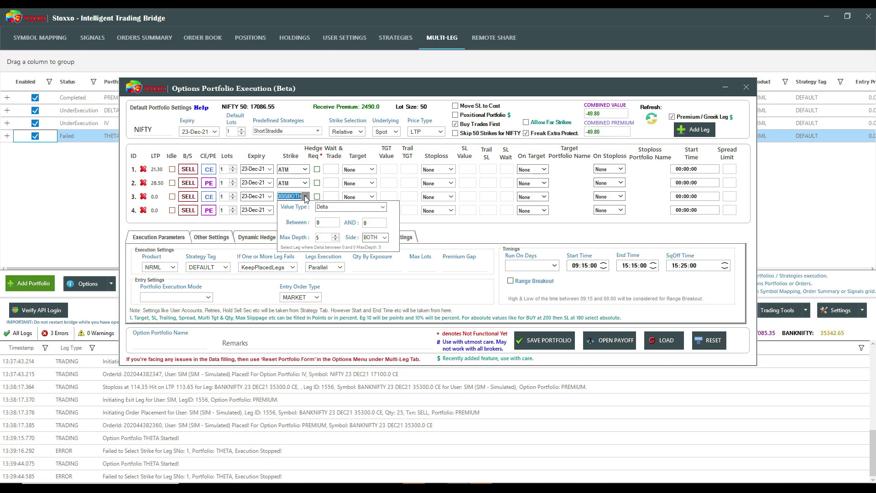
pyautogui.click(331, 221)
pyautogui.hotkey('alt', 'Tab')
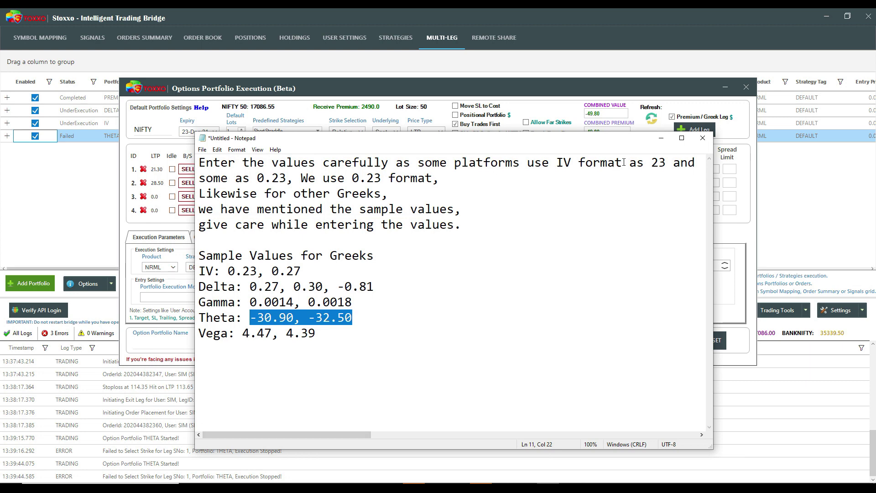
pyautogui.click(661, 138)
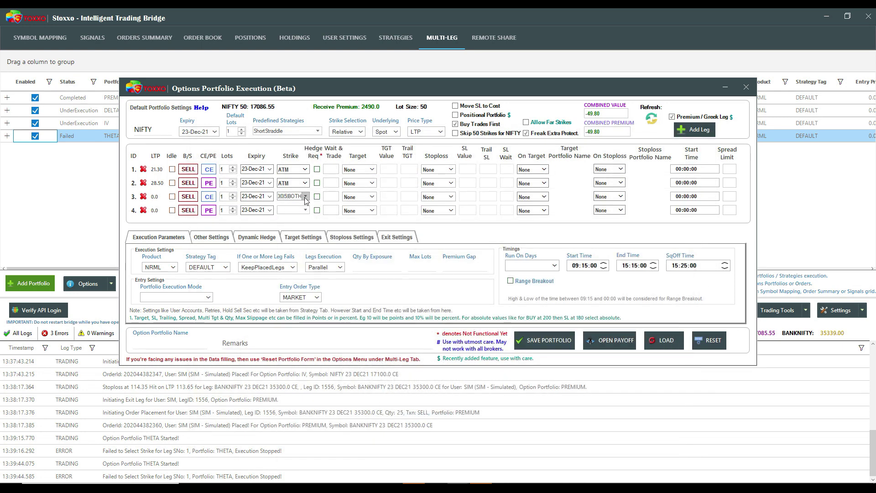
# Set leg 3's strike range to Delta between 0.30 and 0.10 with a max depth of 10.
pyautogui.click(305, 197)
pyautogui.click(331, 222)
pyautogui.write('0.30')
pyautogui.click(367, 222)
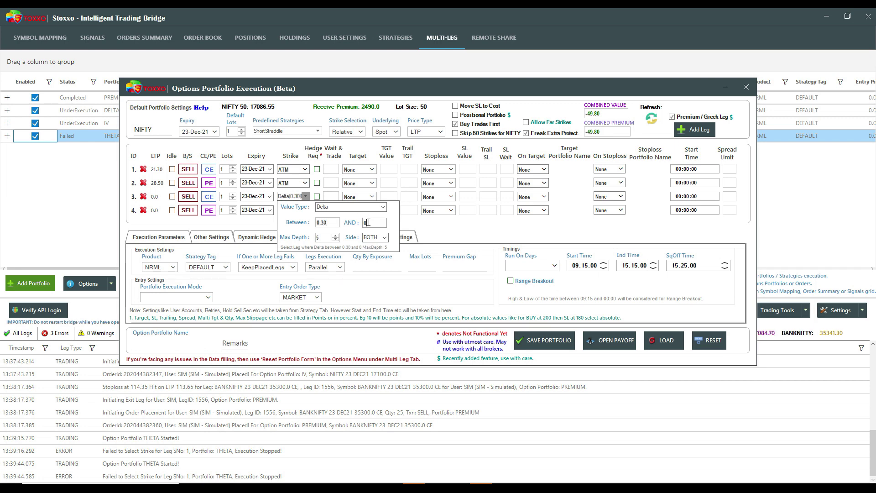
pyautogui.write('.10')
pyautogui.doubleClick(321, 237)
pyautogui.write('10|BOTH')
pyautogui.click(459, 222)
# Set leg 4's strike selection to Delta between -0.30 and -0.10 with a max depth of 10.
pyautogui.click(304, 210)
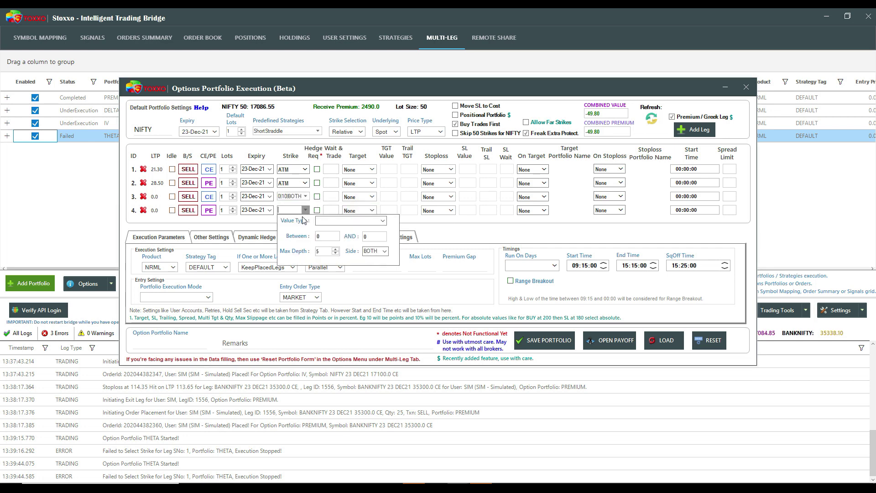
pyautogui.click(383, 221)
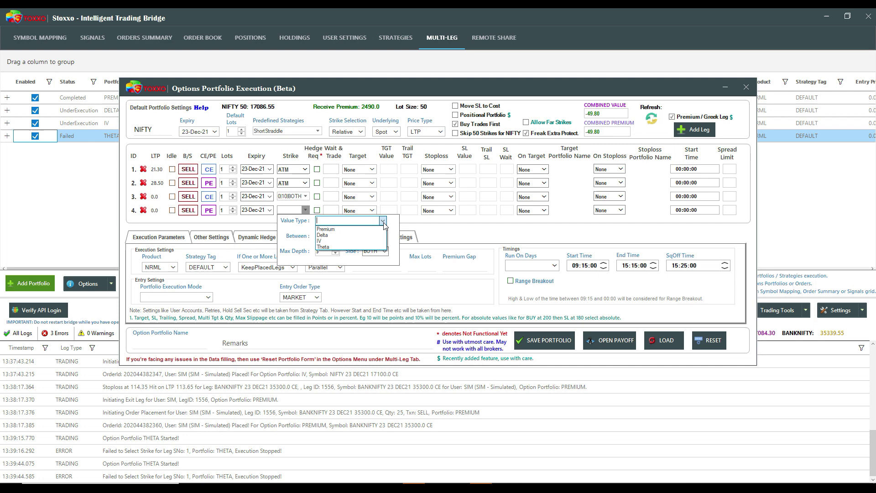
pyautogui.click(359, 235)
pyautogui.click(327, 236)
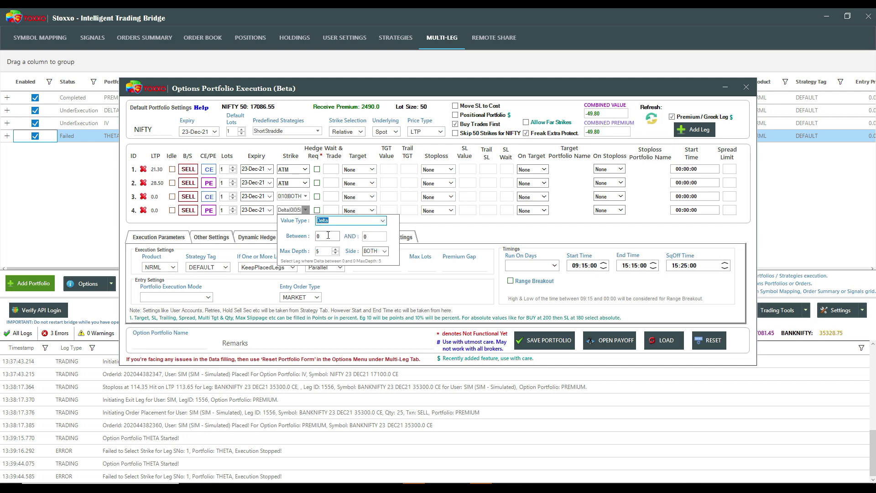
pyautogui.write('-0.')
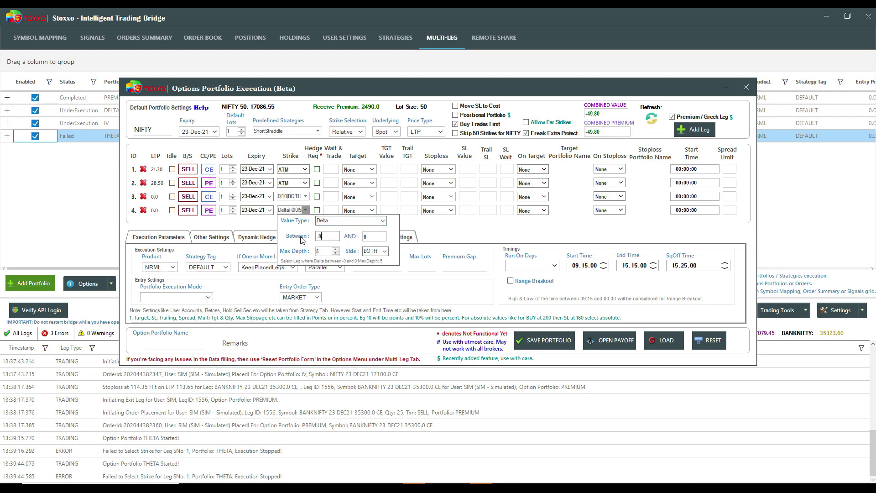
pyautogui.write('30')
pyautogui.press('Tab')
pyautogui.write('-0.10')
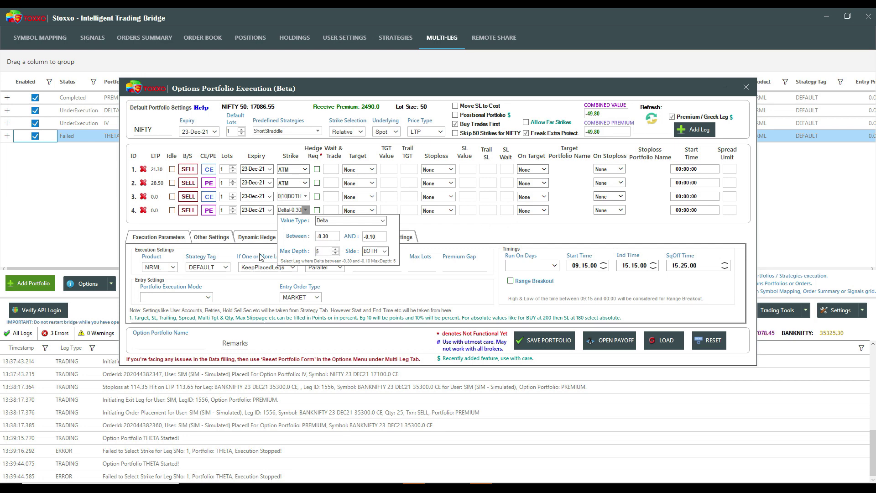
pyautogui.press('Return')
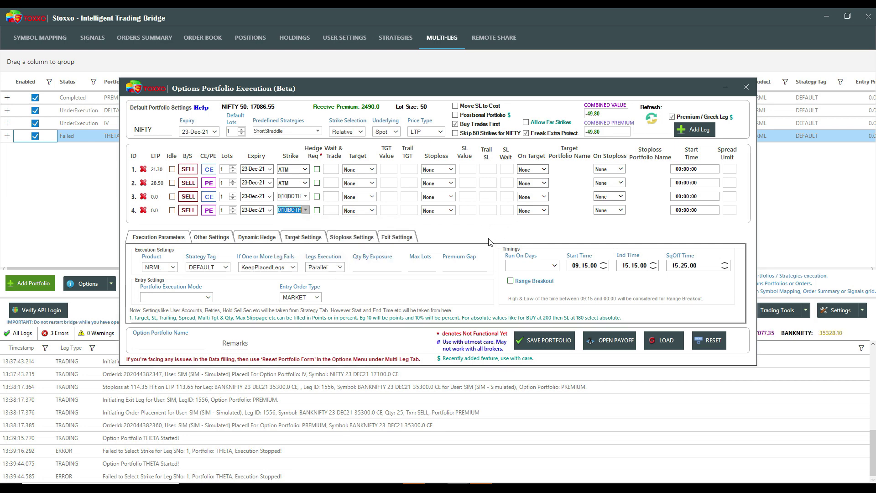
# Mark legs 3 and 4 as idle and give legs 1 and 2 a Premium target of 3.
pyautogui.click(172, 197)
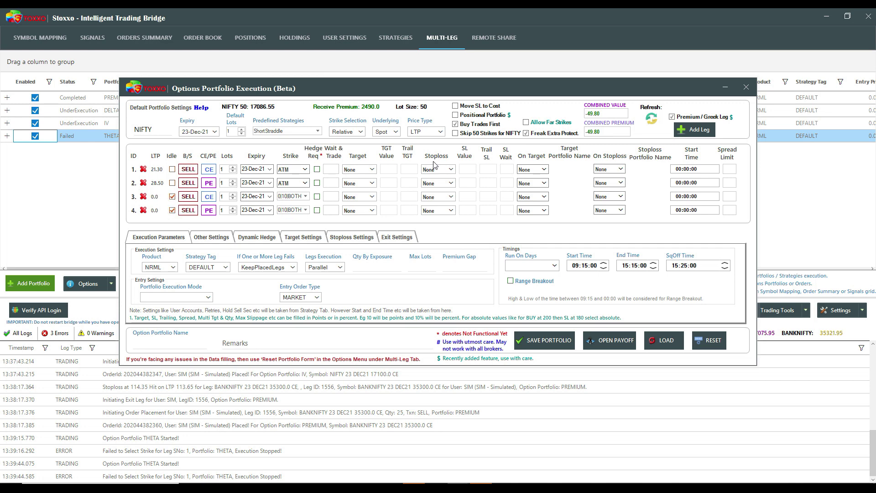
pyautogui.click(371, 169)
pyautogui.click(372, 186)
pyautogui.click(390, 170)
pyautogui.write('3')
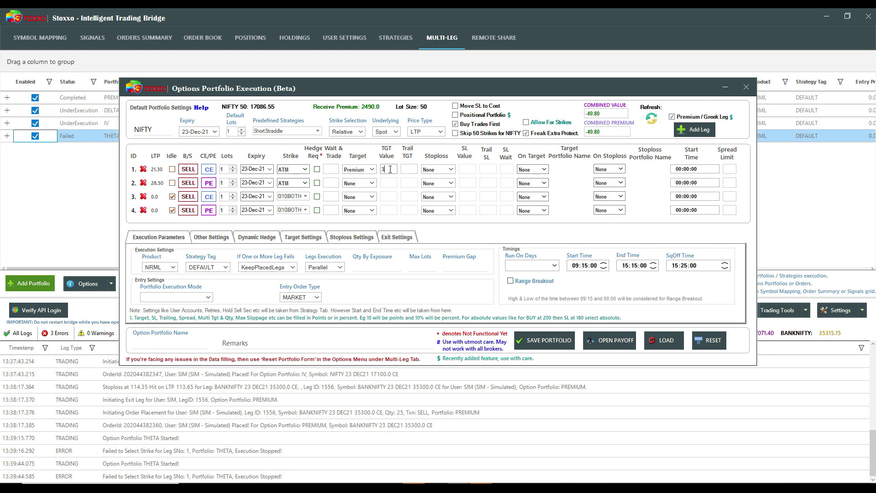
pyautogui.write('%')
pyautogui.moveTo(393, 167); pyautogui.dragTo(335, 177)
pyautogui.click(359, 183)
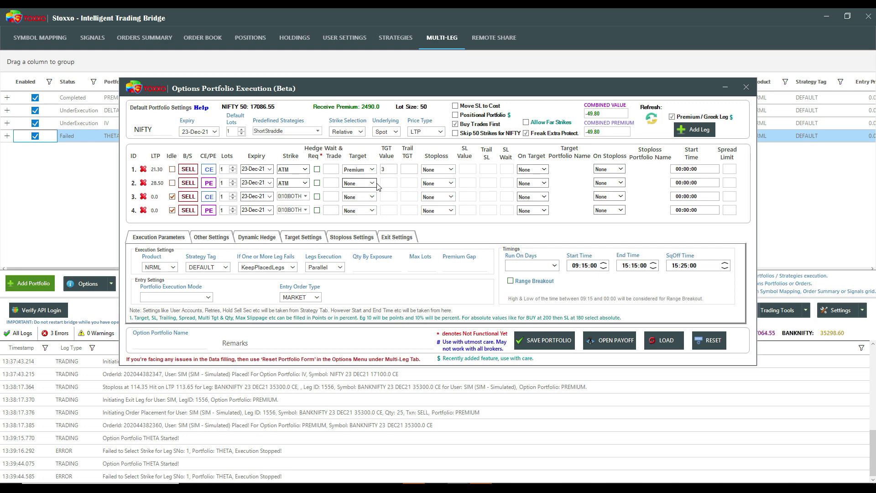
pyautogui.click(354, 201)
pyautogui.click(393, 182)
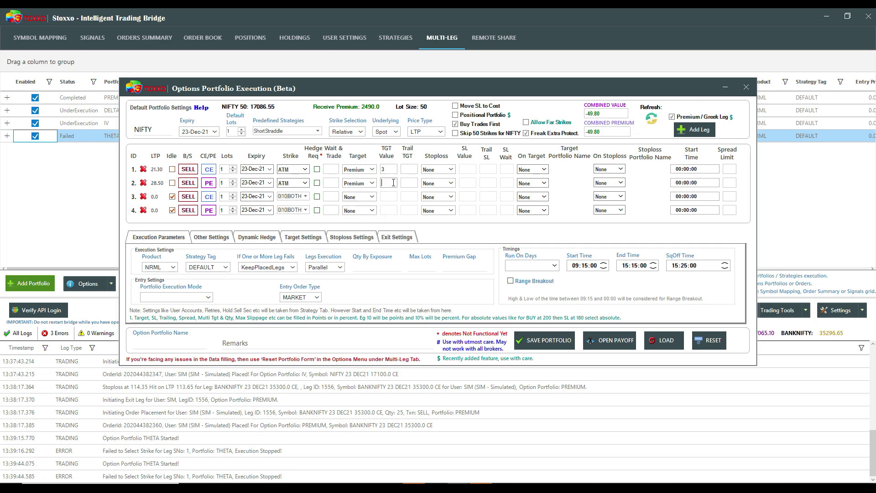
# Give legs 1 and 2 a Premium stoploss with an SL value of 3.
pyautogui.click(437, 169)
pyautogui.click(439, 185)
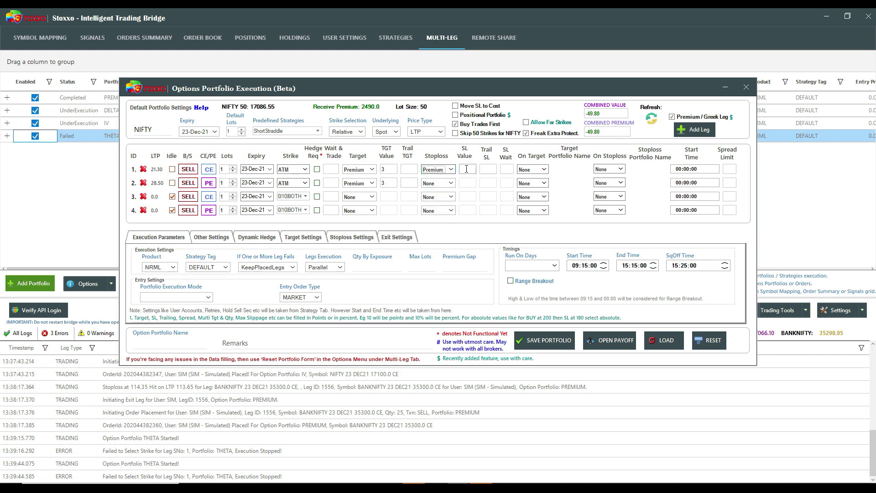
pyautogui.click(466, 169)
pyautogui.write('3')
pyautogui.click(440, 183)
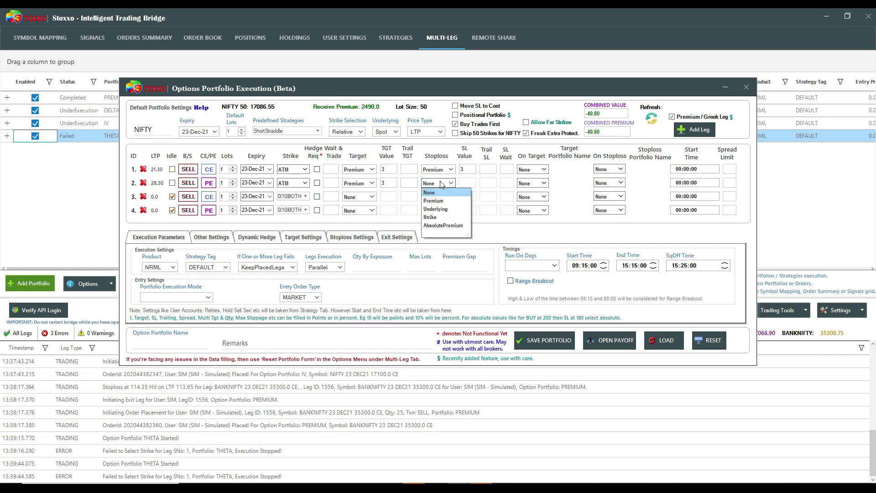
pyautogui.click(452, 201)
pyautogui.click(467, 183)
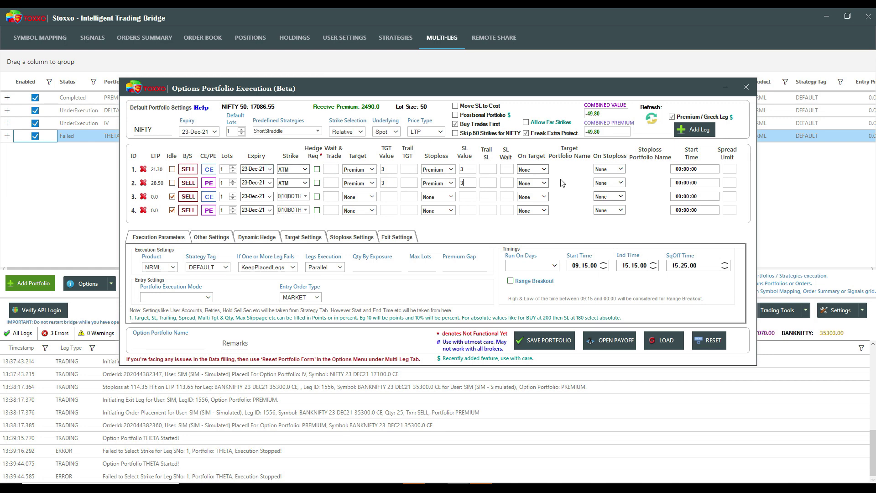
# Set leg 1 to Execute_Leg3 both on target and on stoploss.
pyautogui.click(538, 171)
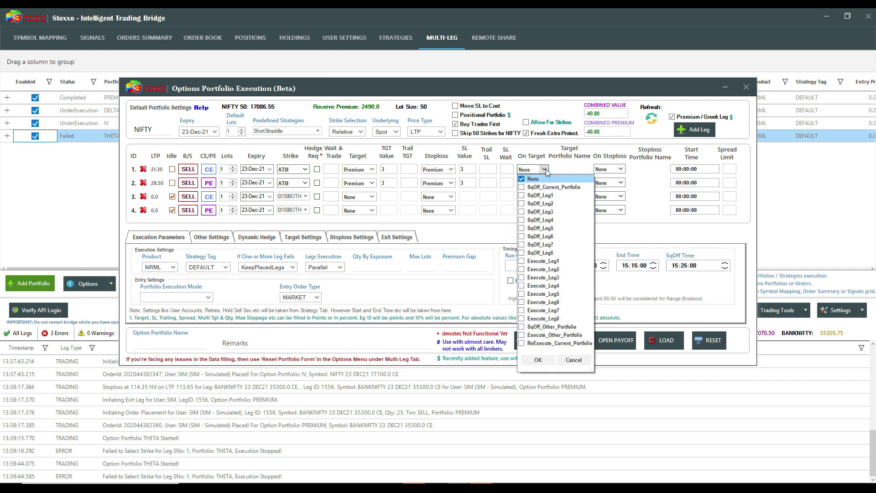
pyautogui.click(532, 278)
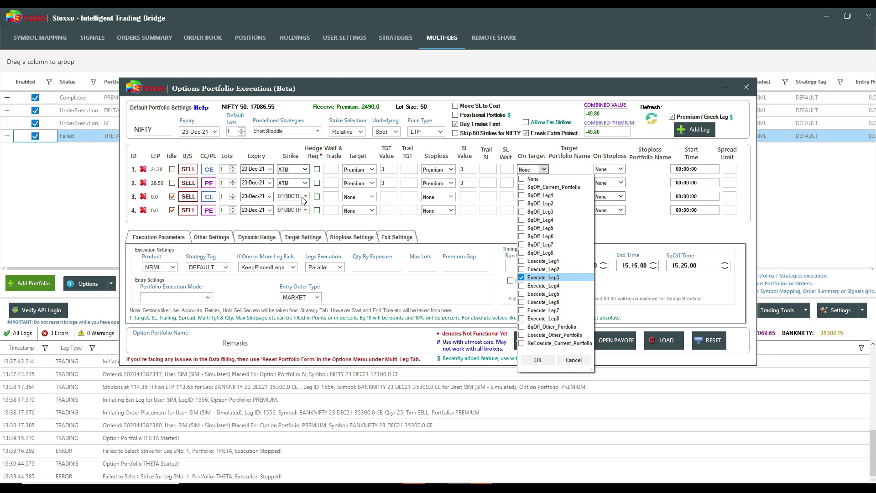
pyautogui.click(600, 172)
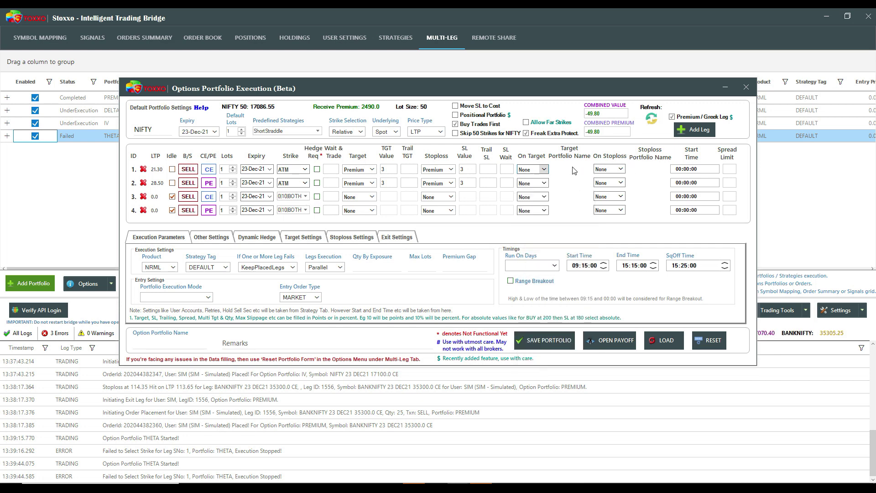
pyautogui.click(620, 170)
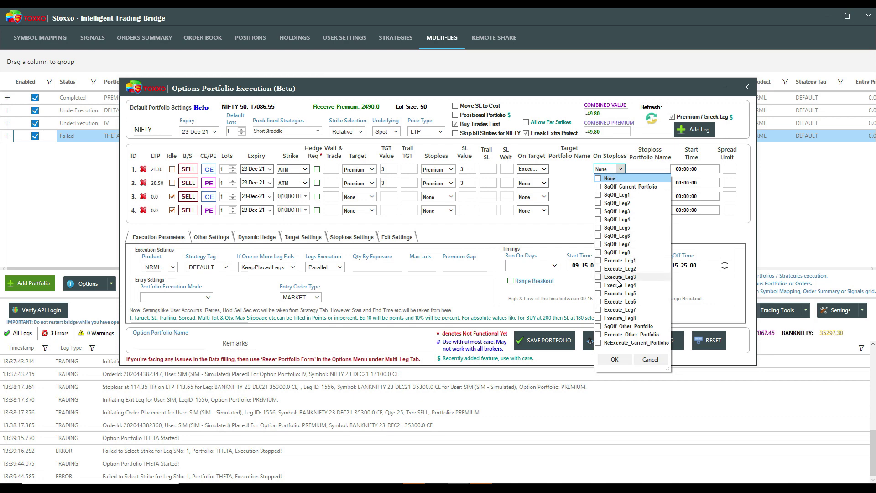
pyautogui.click(620, 277)
pyautogui.click(593, 172)
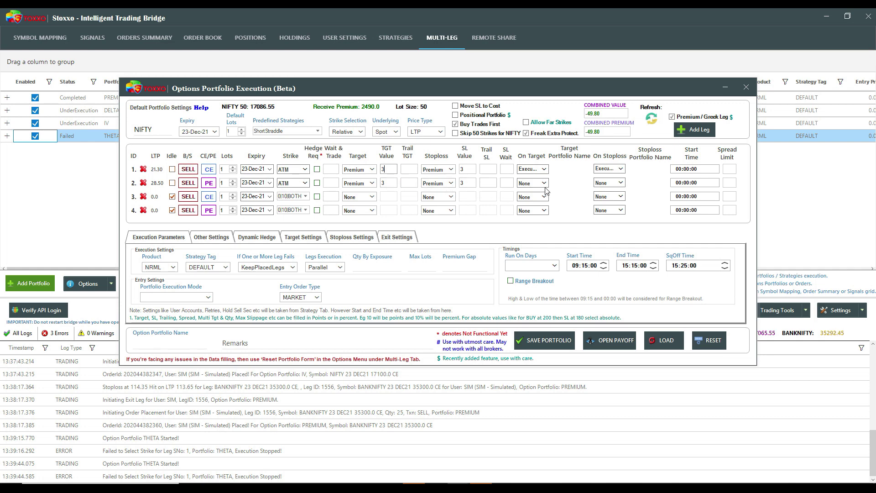
# Set leg 2 to Execute_Leg4 both on target and on stoploss.
pyautogui.click(530, 184)
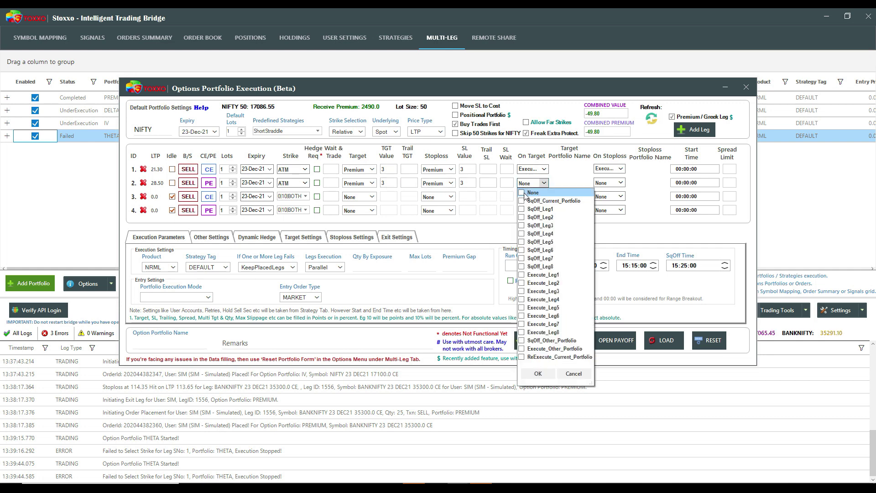
pyautogui.click(545, 300)
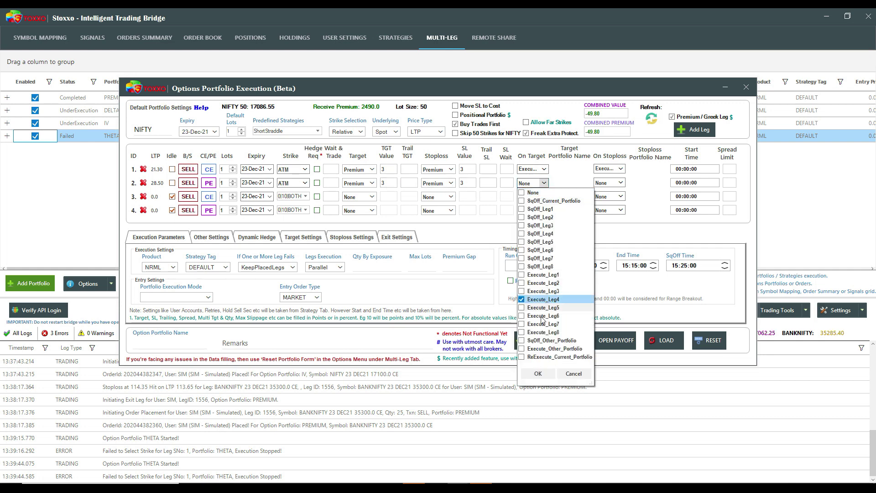
pyautogui.click(538, 373)
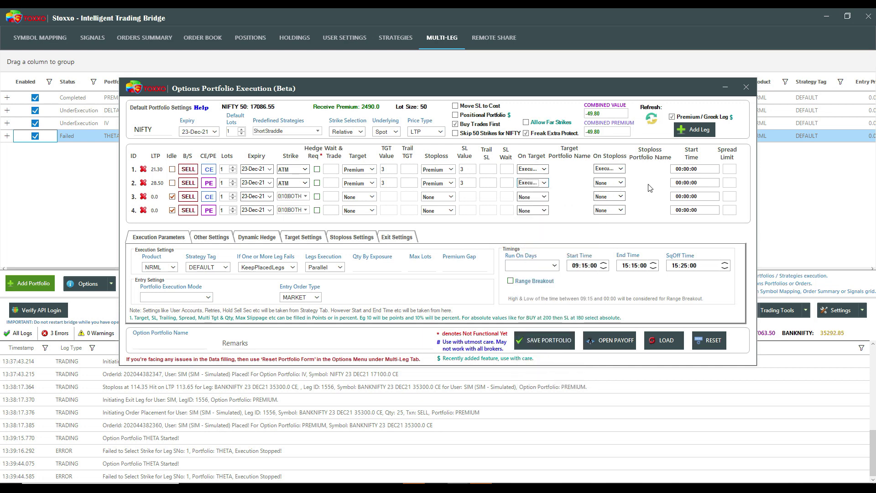
pyautogui.click(620, 183)
pyautogui.click(610, 192)
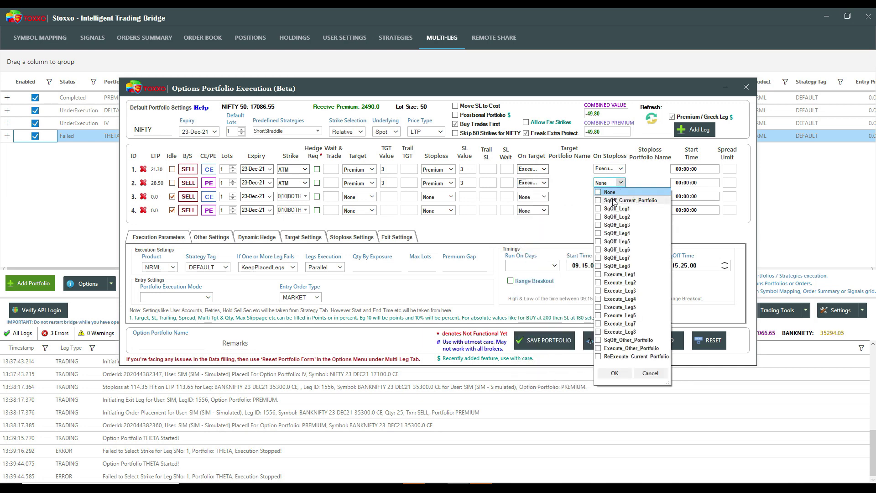
pyautogui.click(618, 299)
pyautogui.click(575, 228)
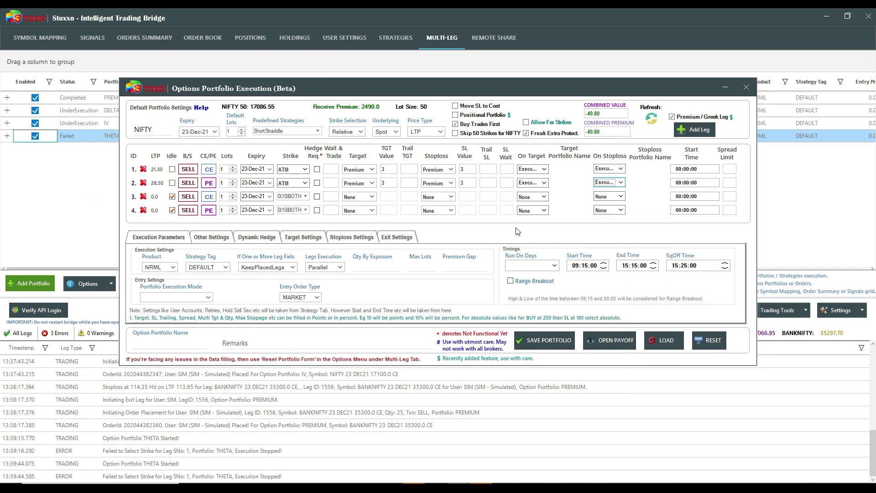
# Set the portfolio execution mode to StartTime and schedule it to run on all weekdays.
pyautogui.click(203, 297)
pyautogui.click(183, 315)
pyautogui.click(554, 266)
pyautogui.click(539, 280)
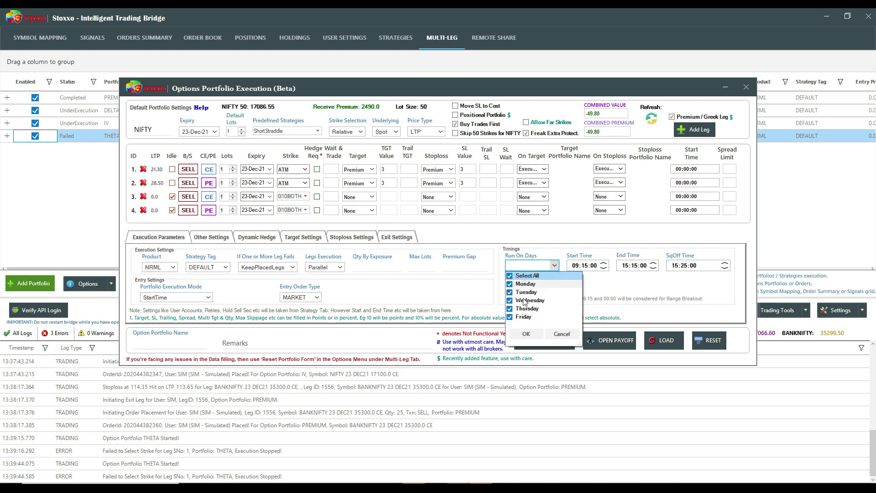
pyautogui.click(528, 333)
# Name the portfolio NEUTRAL and save it.
pyautogui.click(176, 340)
pyautogui.write('C')
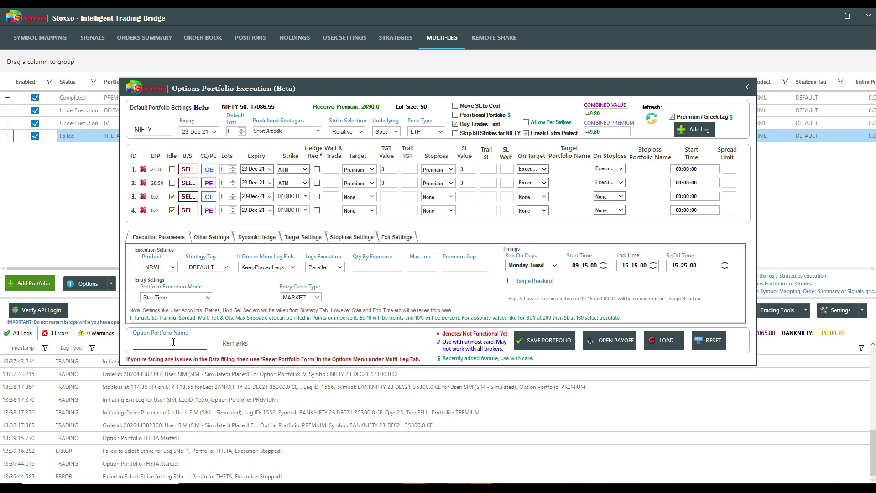
pyautogui.write('NEUTRAL')
pyautogui.click(544, 340)
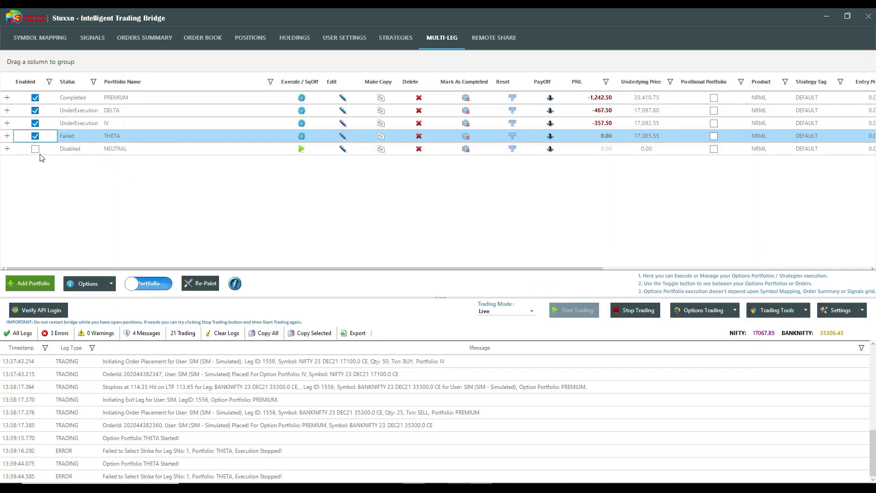
# Enable the NEUTRAL portfolio and expand its legs and executed positions to examine their targets and stoplosses.
pyautogui.click(36, 152)
pyautogui.click(35, 151)
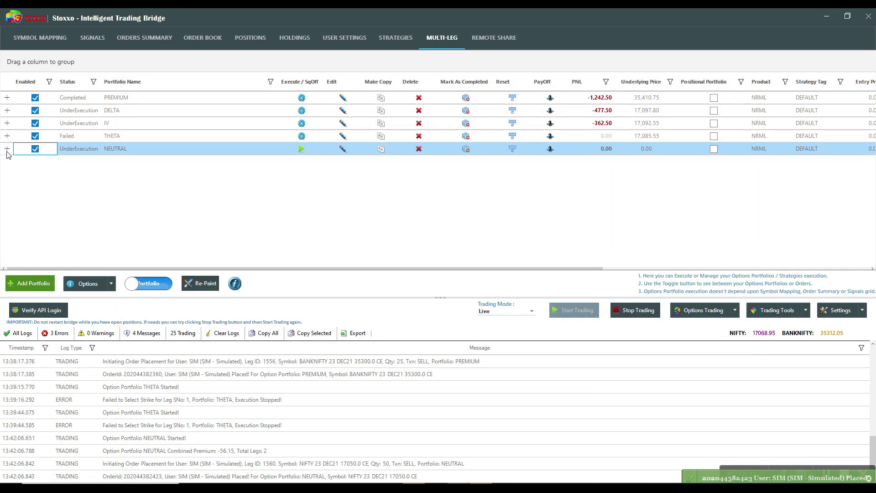
pyautogui.click(7, 148)
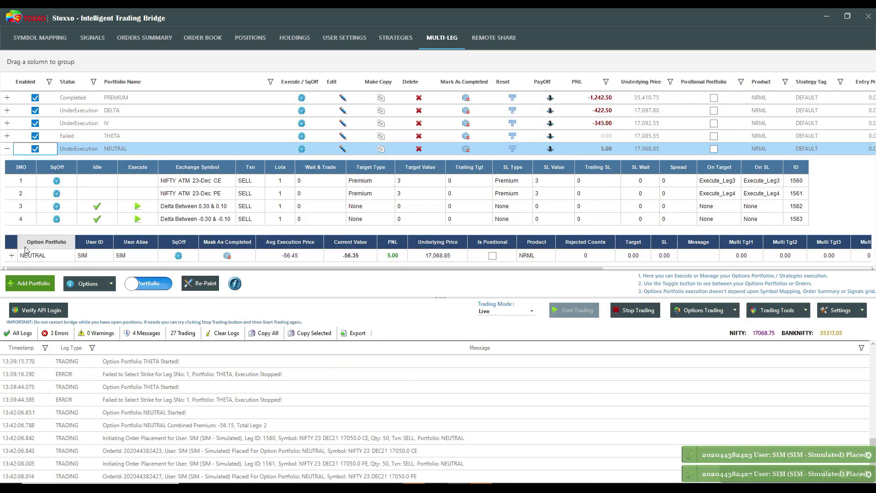
pyautogui.click(11, 255)
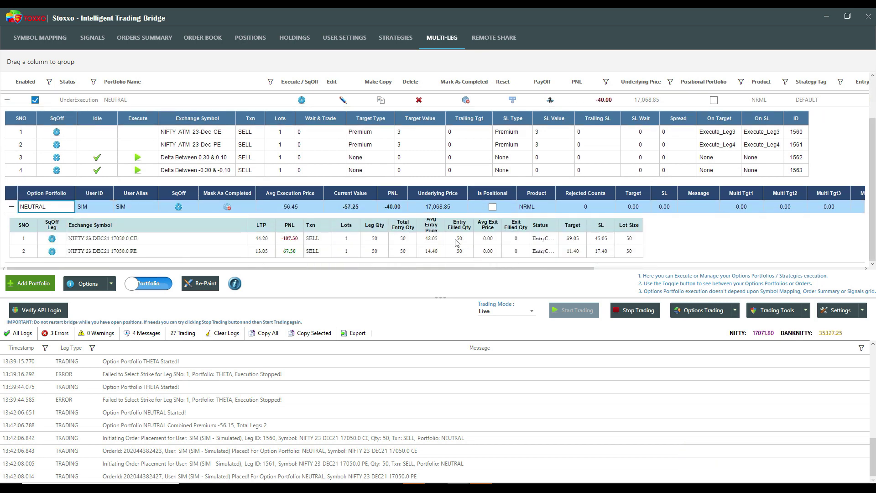
pyautogui.click(348, 137)
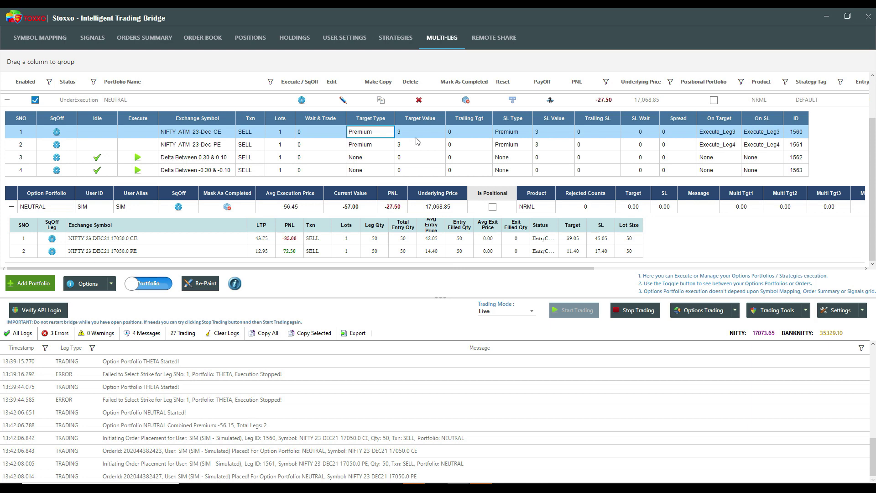
pyautogui.press('Tab')
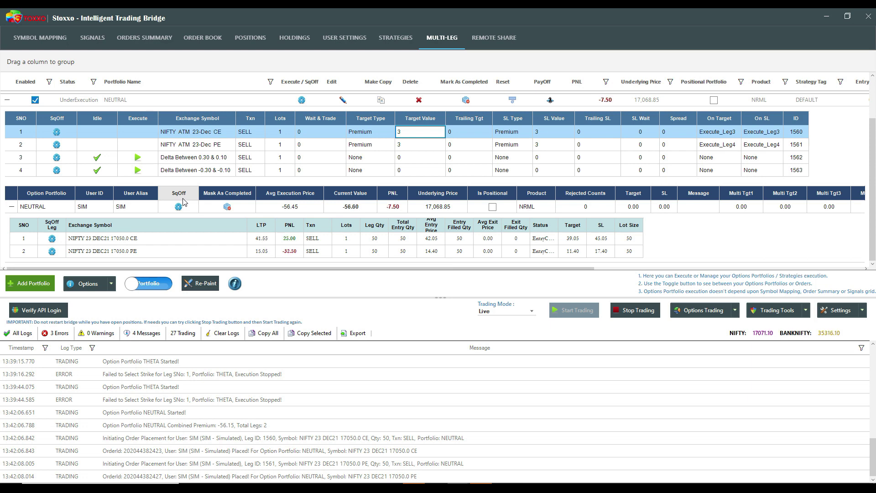
# Clear all logs from the log grid and confirm the removal.
pyautogui.click(221, 332)
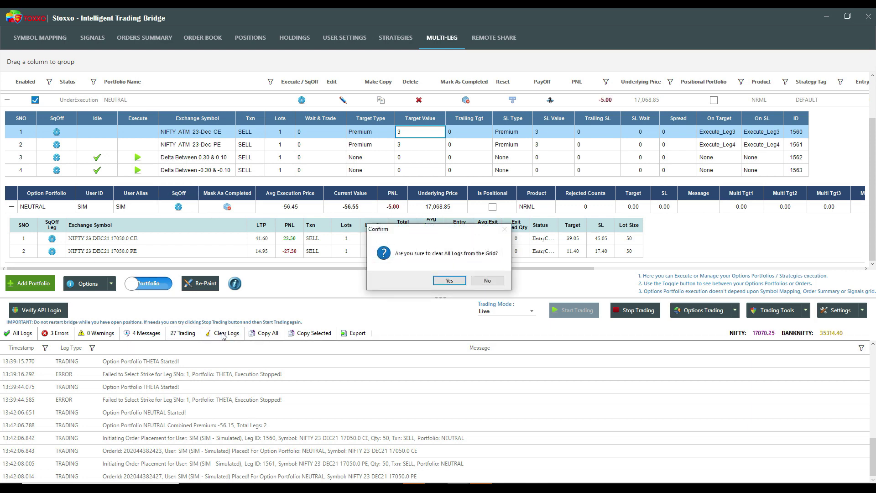
pyautogui.press('Return')
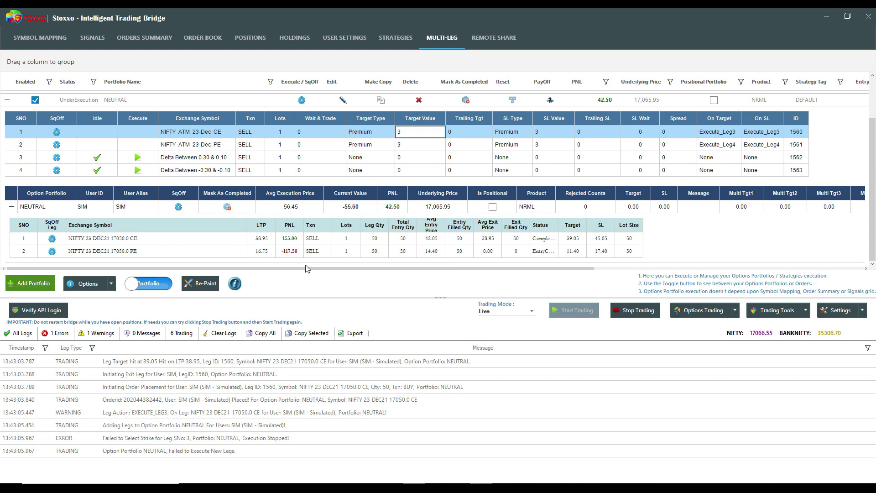
# Examine the NEUTRAL portfolio's executed legs and the log message for leg 4's Delta strike selection, comparing them with its configured legs.
pyautogui.click(541, 239)
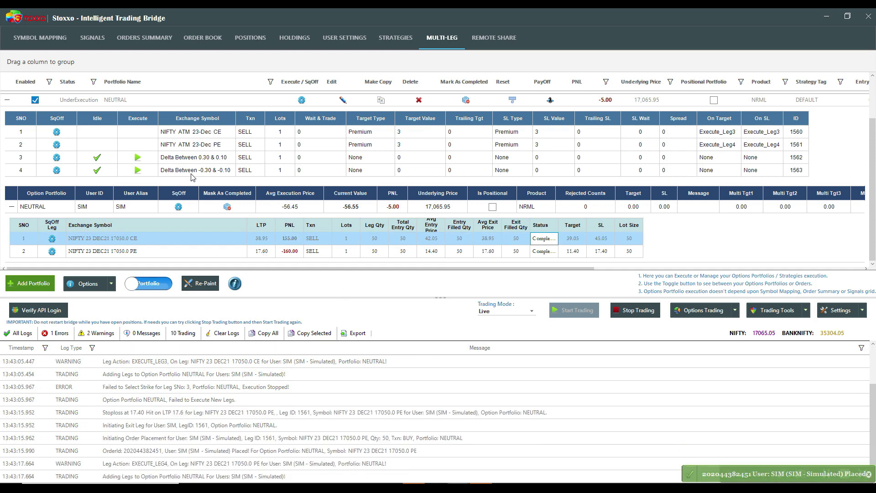
pyautogui.click(135, 253)
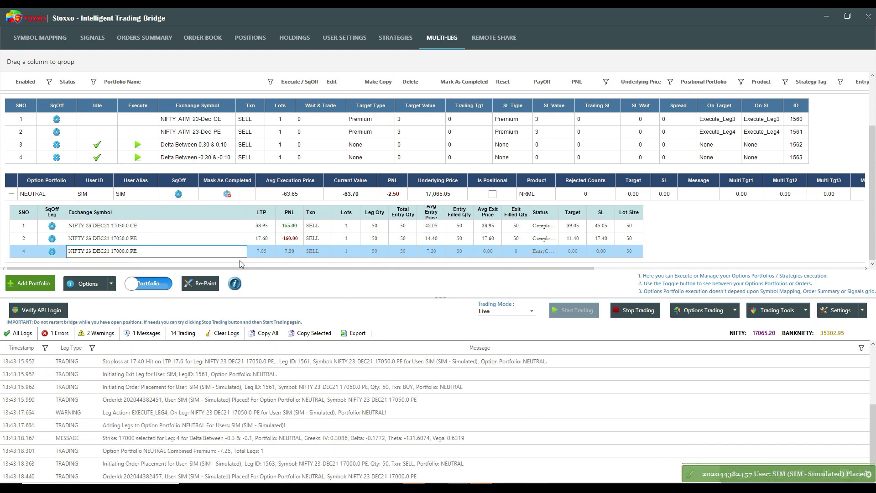
pyautogui.click(197, 437)
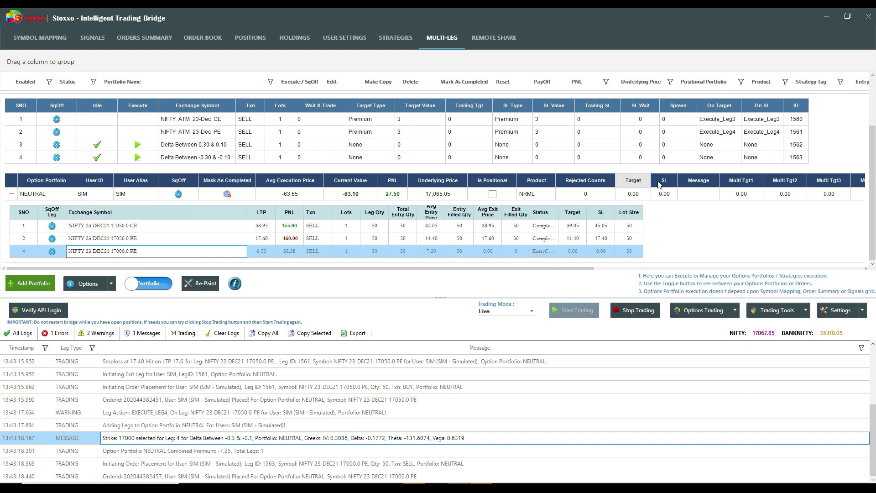
pyautogui.click(179, 132)
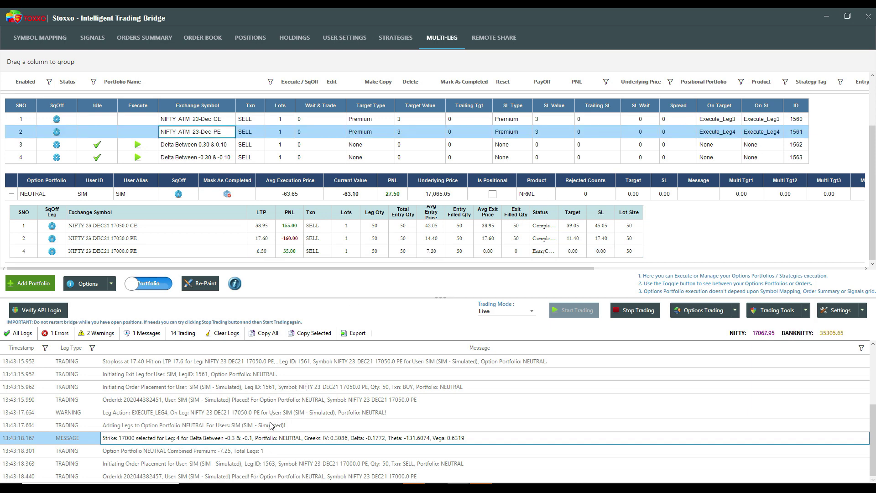
pyautogui.click(209, 158)
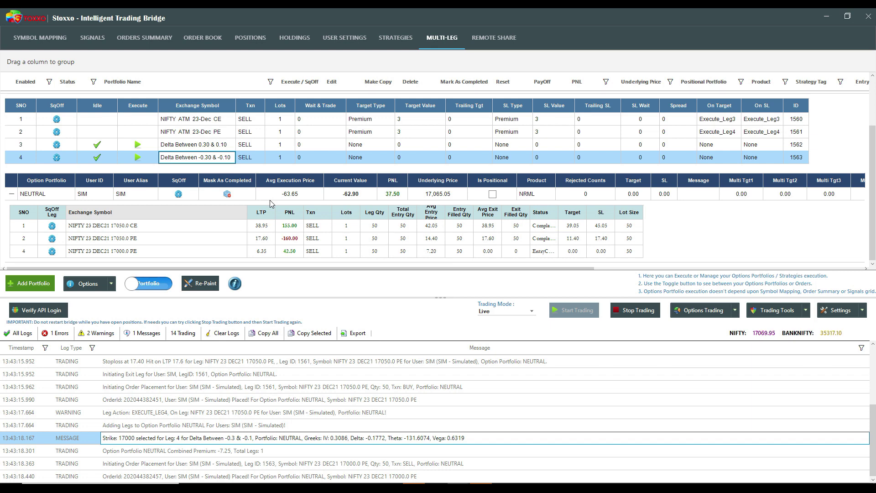
# Open the default portfolio settings help document from a new options portfolio and find its Premium / Greek Legs section.
pyautogui.click(30, 279)
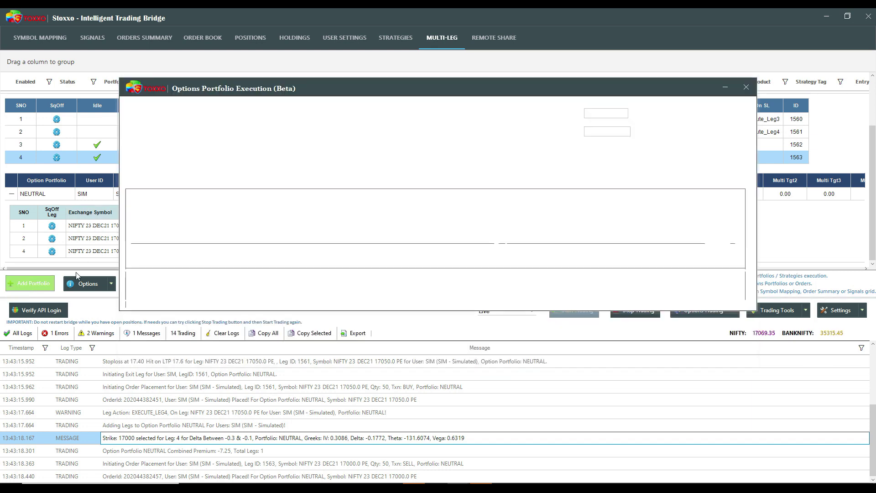
pyautogui.click(197, 109)
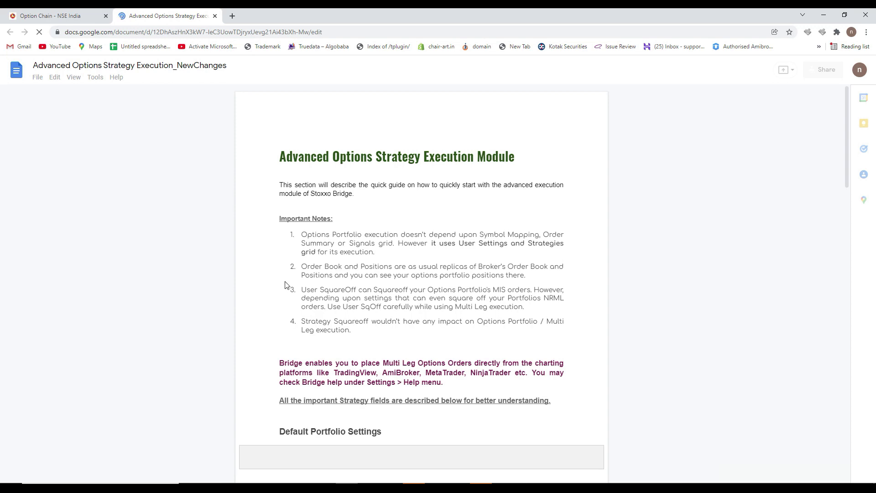
pyautogui.scroll(-8, 372, 351)
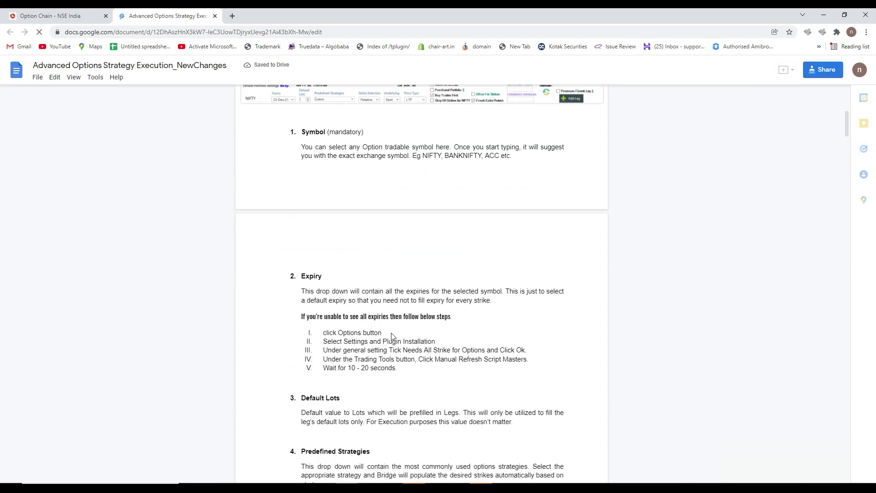
pyautogui.scroll(-6, 392, 337)
pyautogui.scroll(-8, 412, 354)
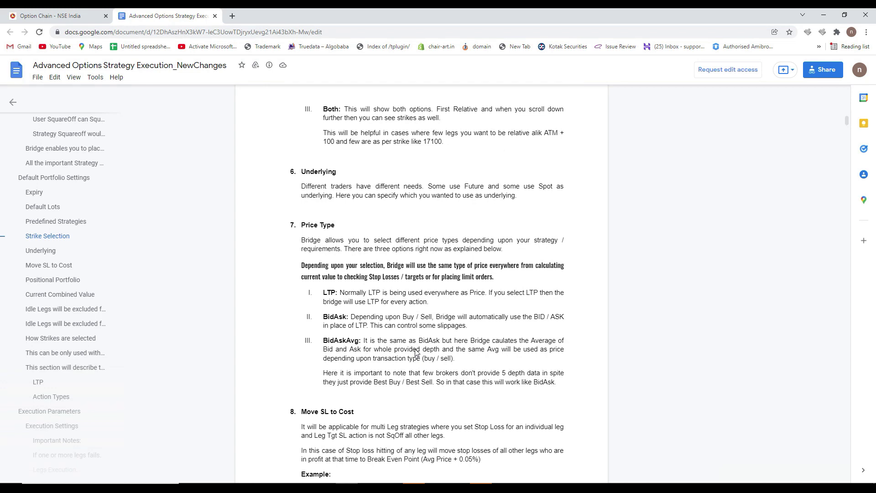
pyautogui.scroll(-3, 415, 355)
pyautogui.scroll(-7, 414, 355)
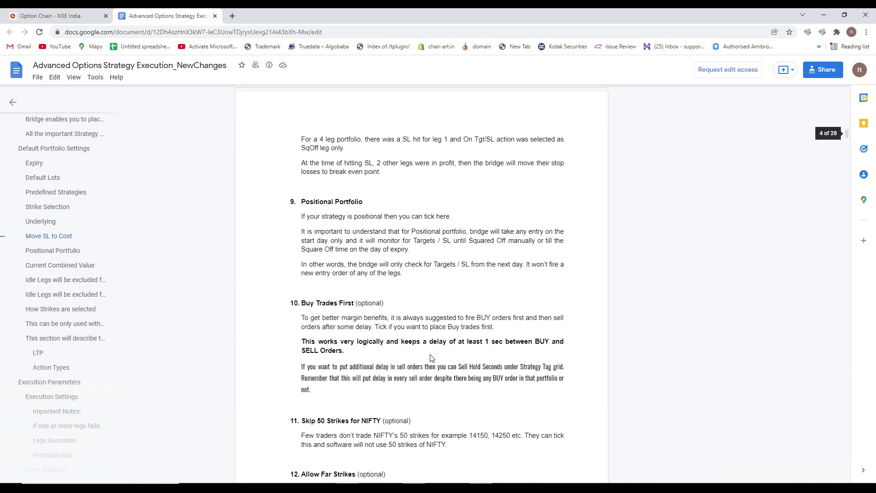
pyautogui.scroll(-4, 431, 358)
pyautogui.scroll(-9, 433, 357)
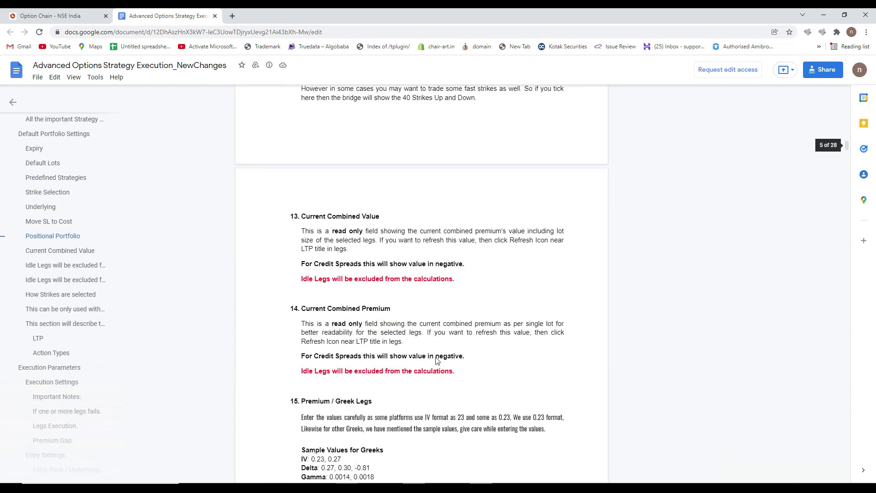
pyautogui.scroll(-1, 441, 357)
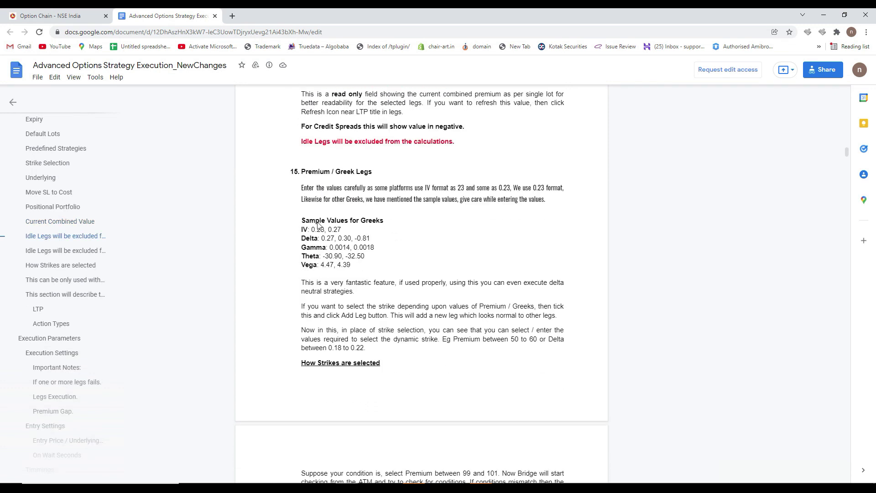
# Highlight the sample values for Greeks and read how strikes are selected, including the Value Type, Between, Max Depth and Side fields.
pyautogui.moveTo(364, 266); pyautogui.dragTo(299, 222)
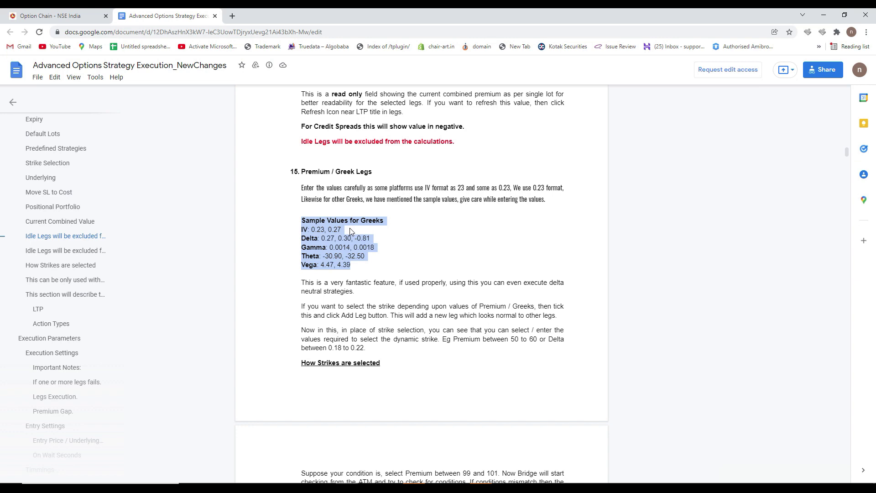
pyautogui.scroll(-4, 311, 297)
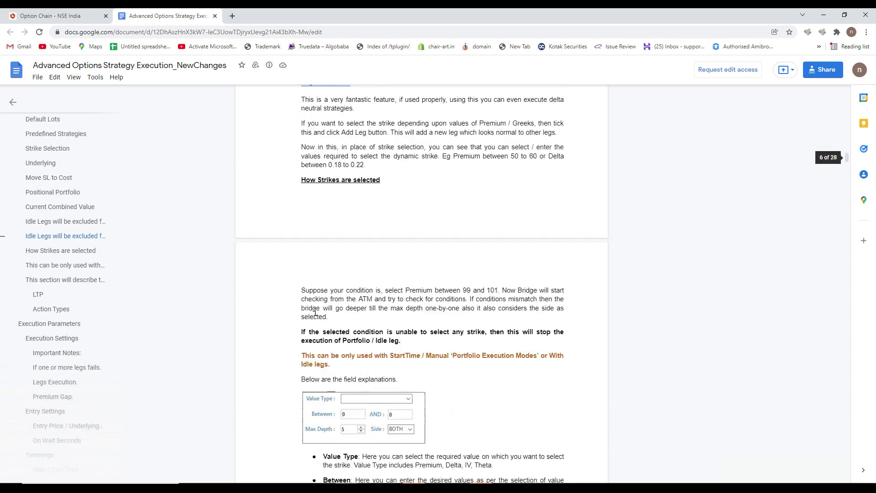
pyautogui.scroll(-3, 315, 313)
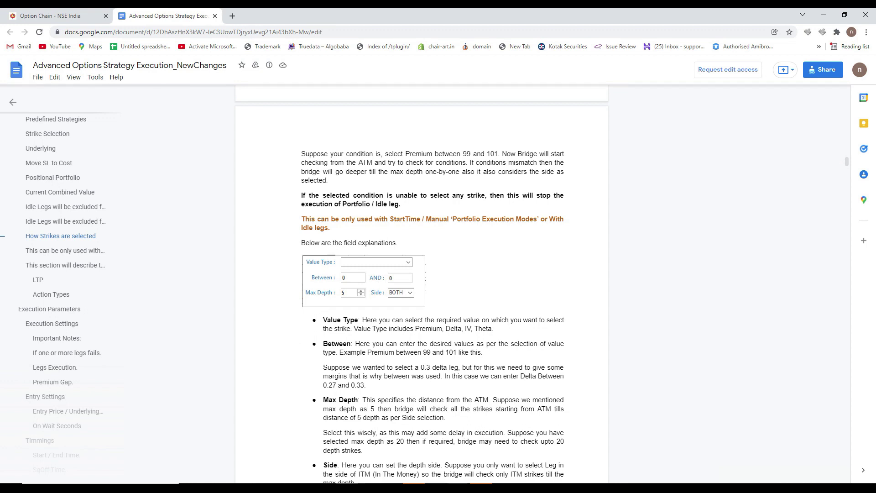
# Switch back to Stoxxo and collapse the NEUTRAL portfolio's details to view the full portfolio list.
pyautogui.moveTo(416, 479)
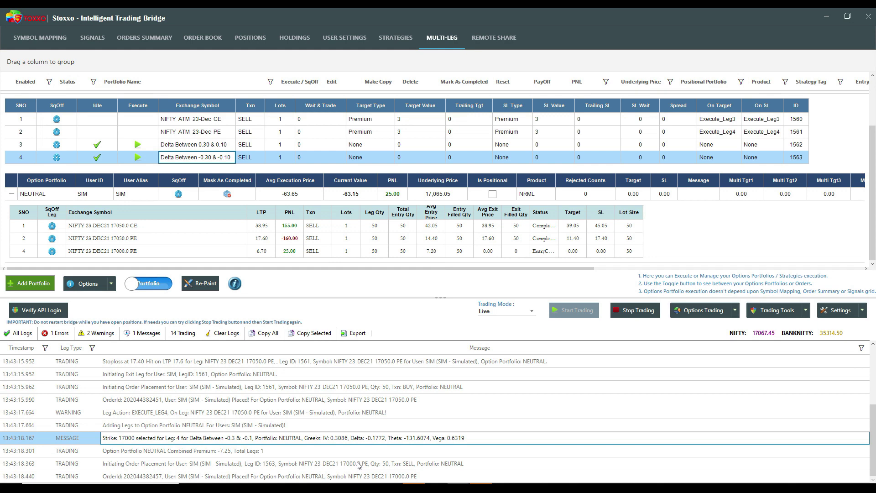
pyautogui.scroll(2, 69, 163)
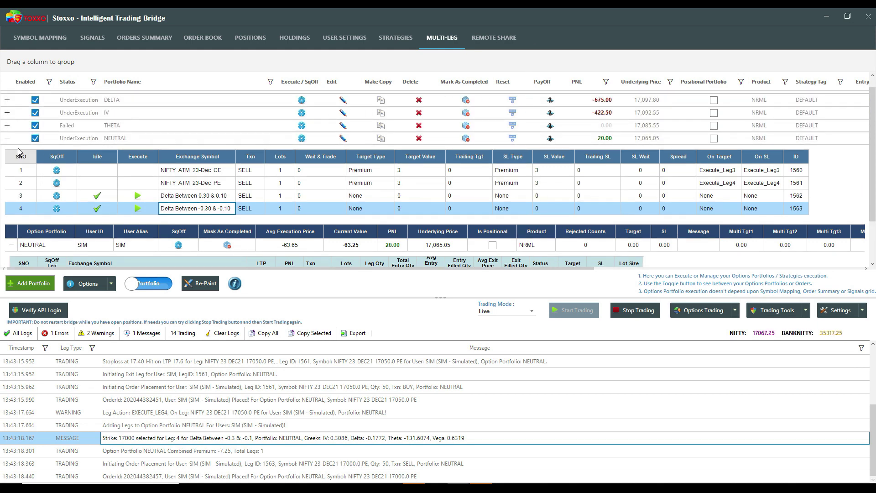
pyautogui.click(7, 138)
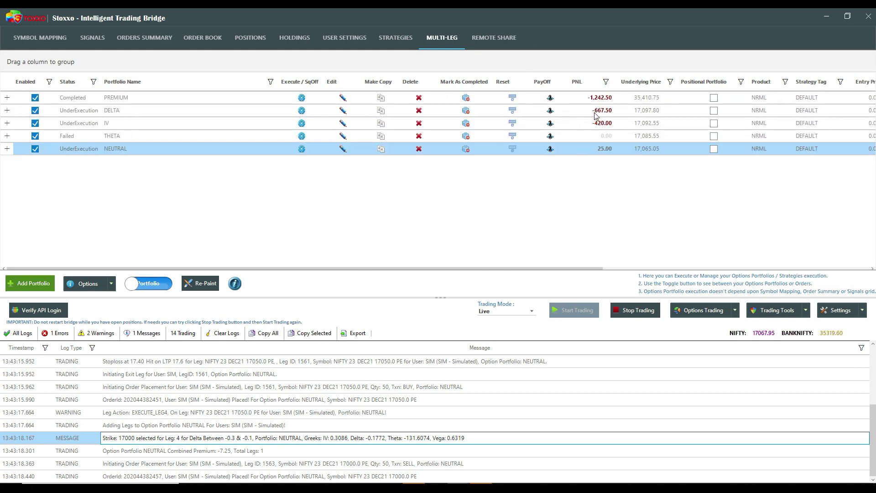